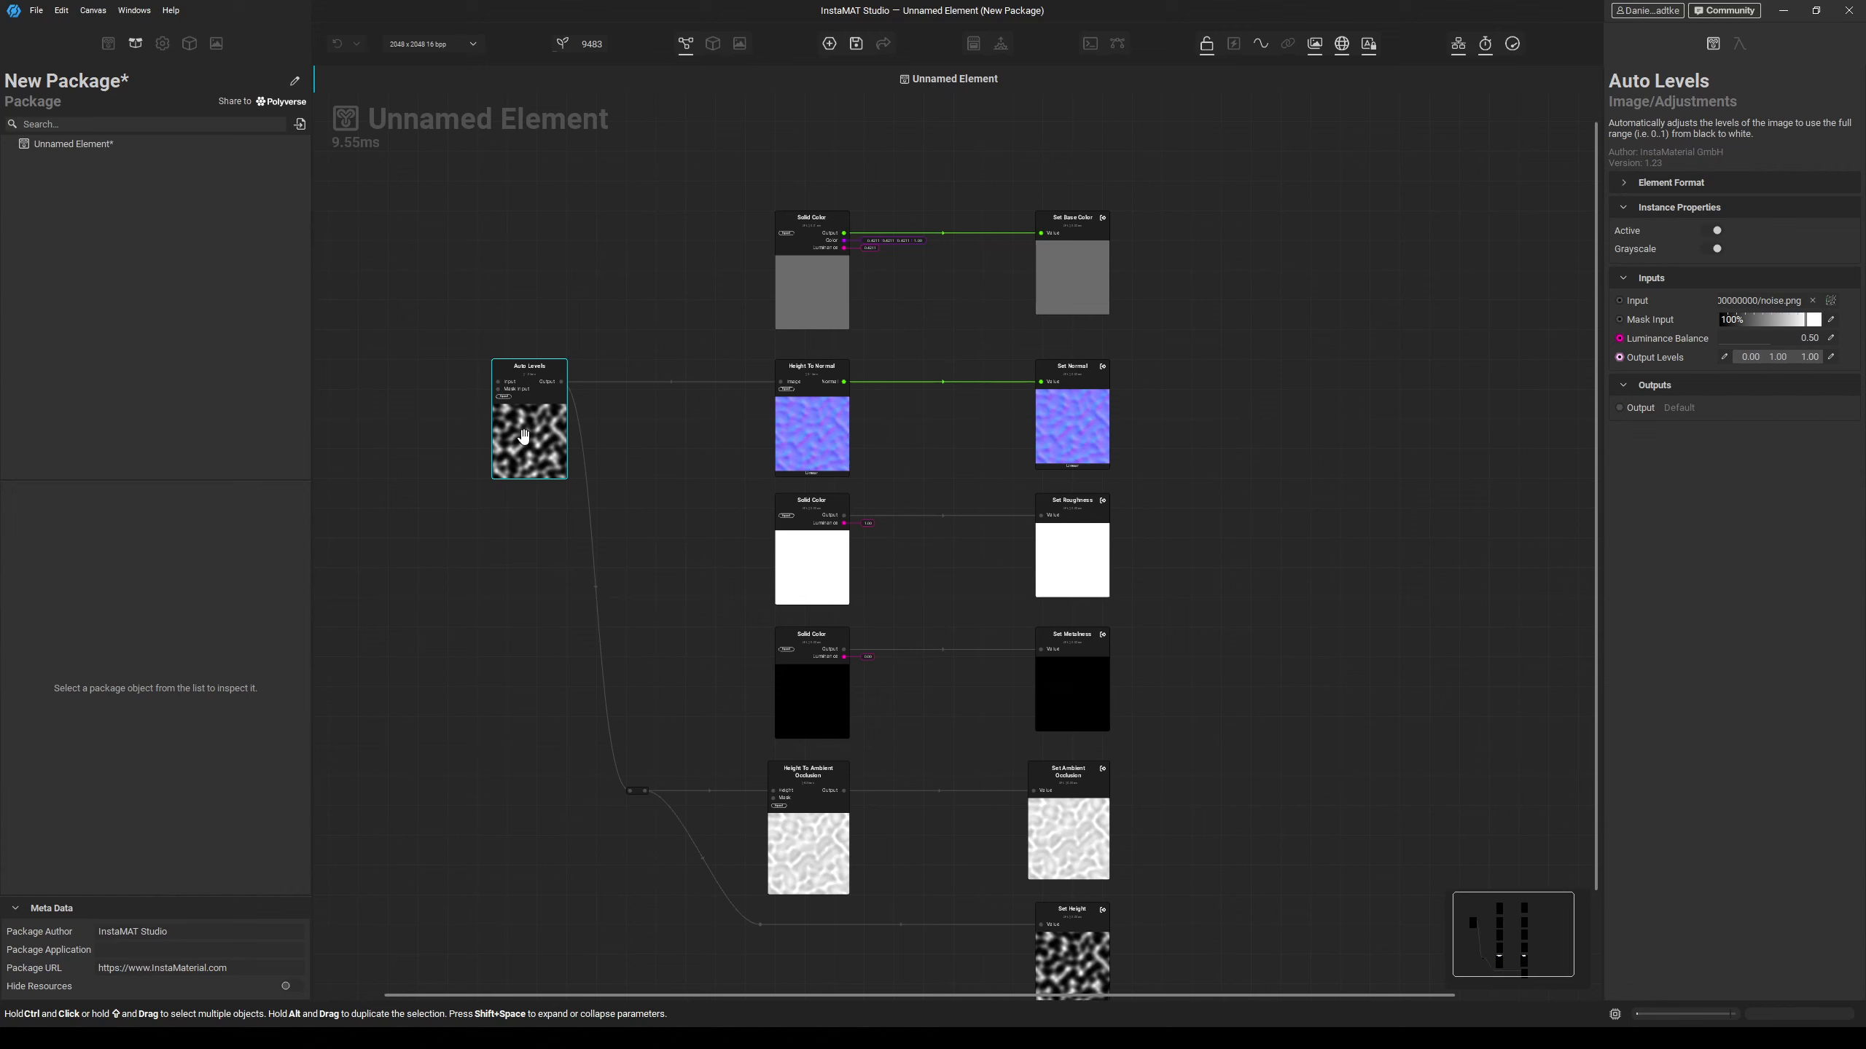
# Create a new Element Graph project without a template.
pyautogui.click(1323, 453)
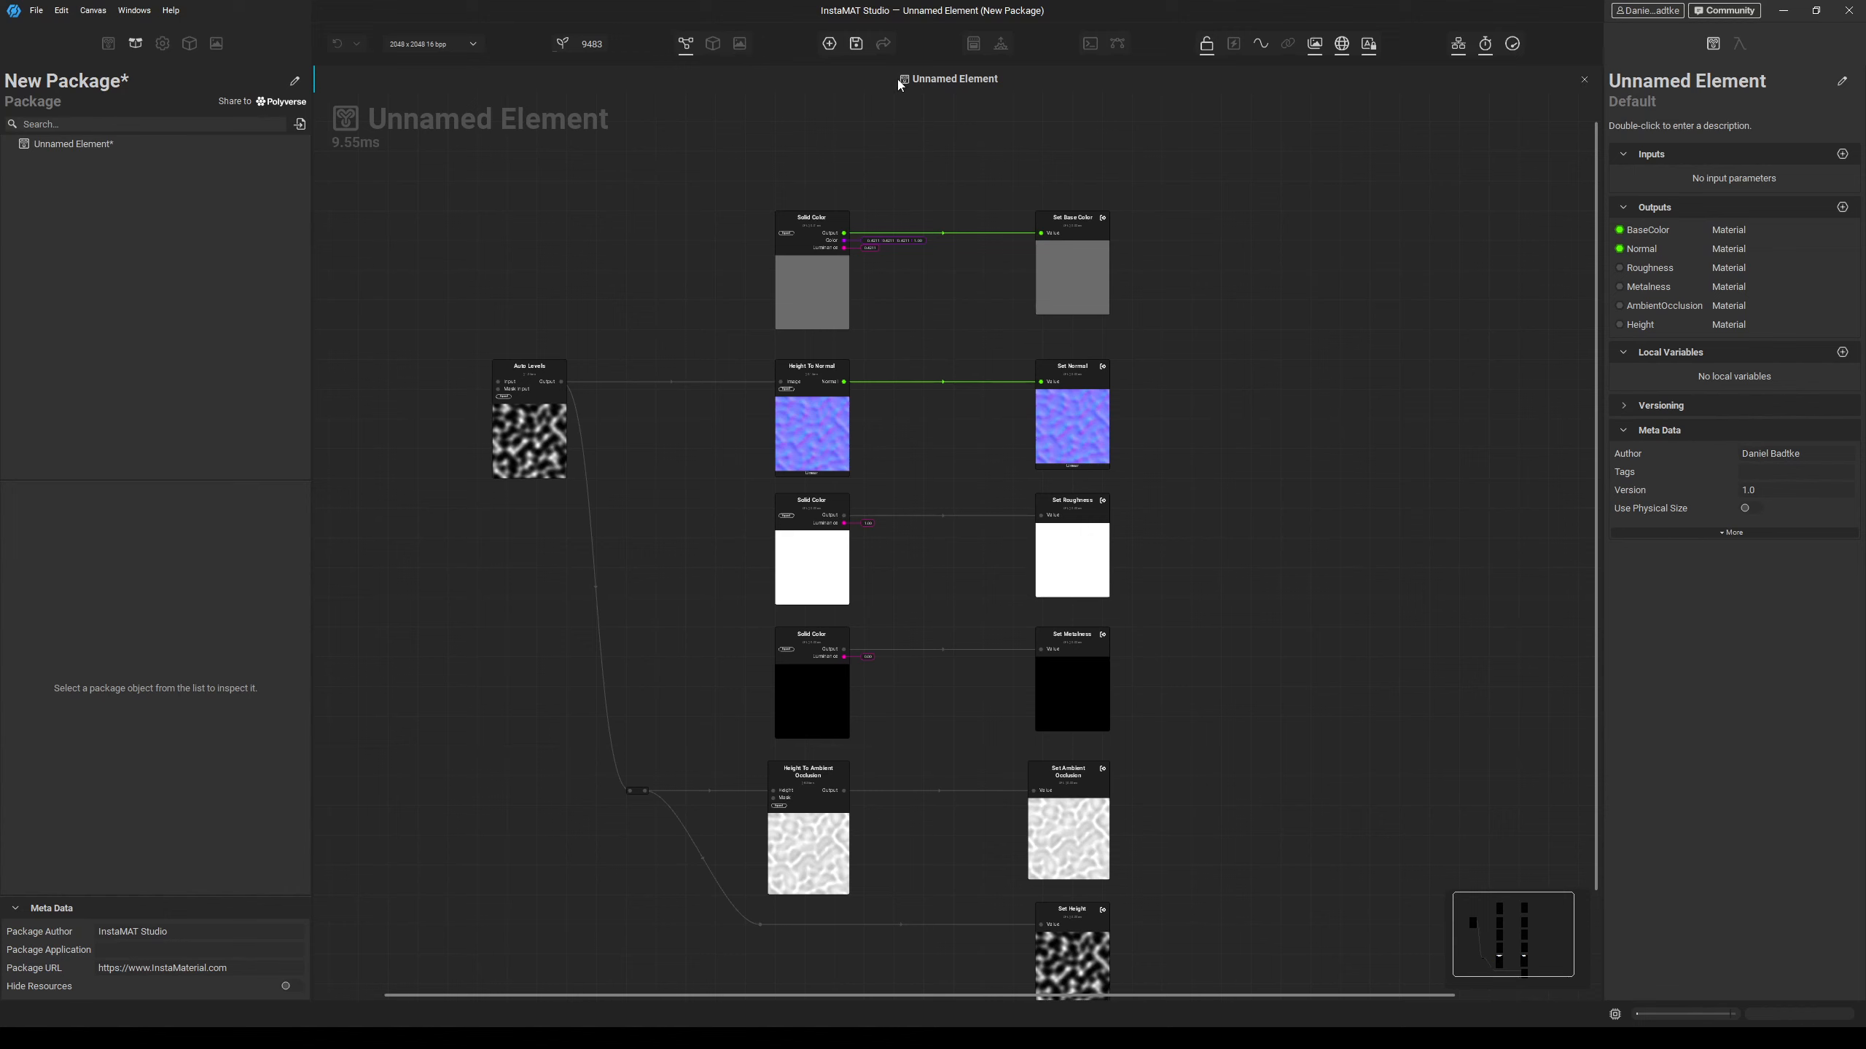
pyautogui.click(830, 45)
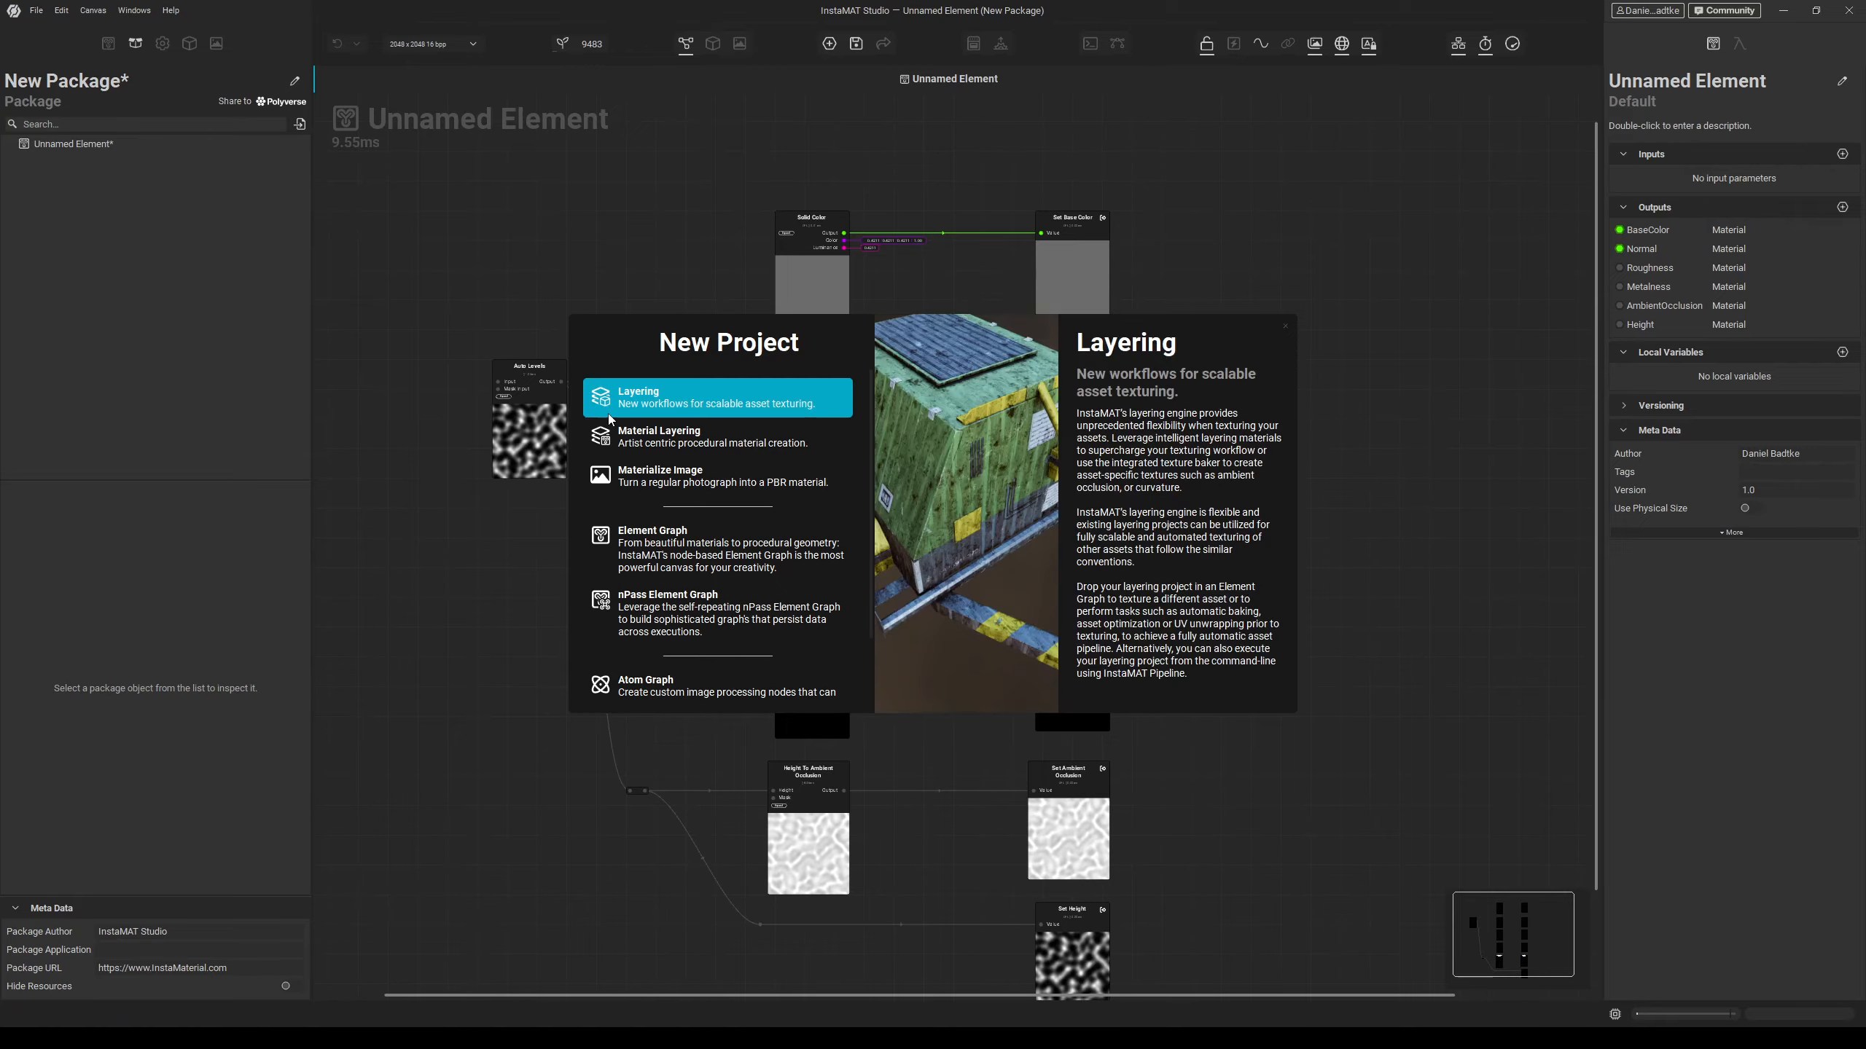
pyautogui.moveTo(658, 530)
pyautogui.click(670, 546)
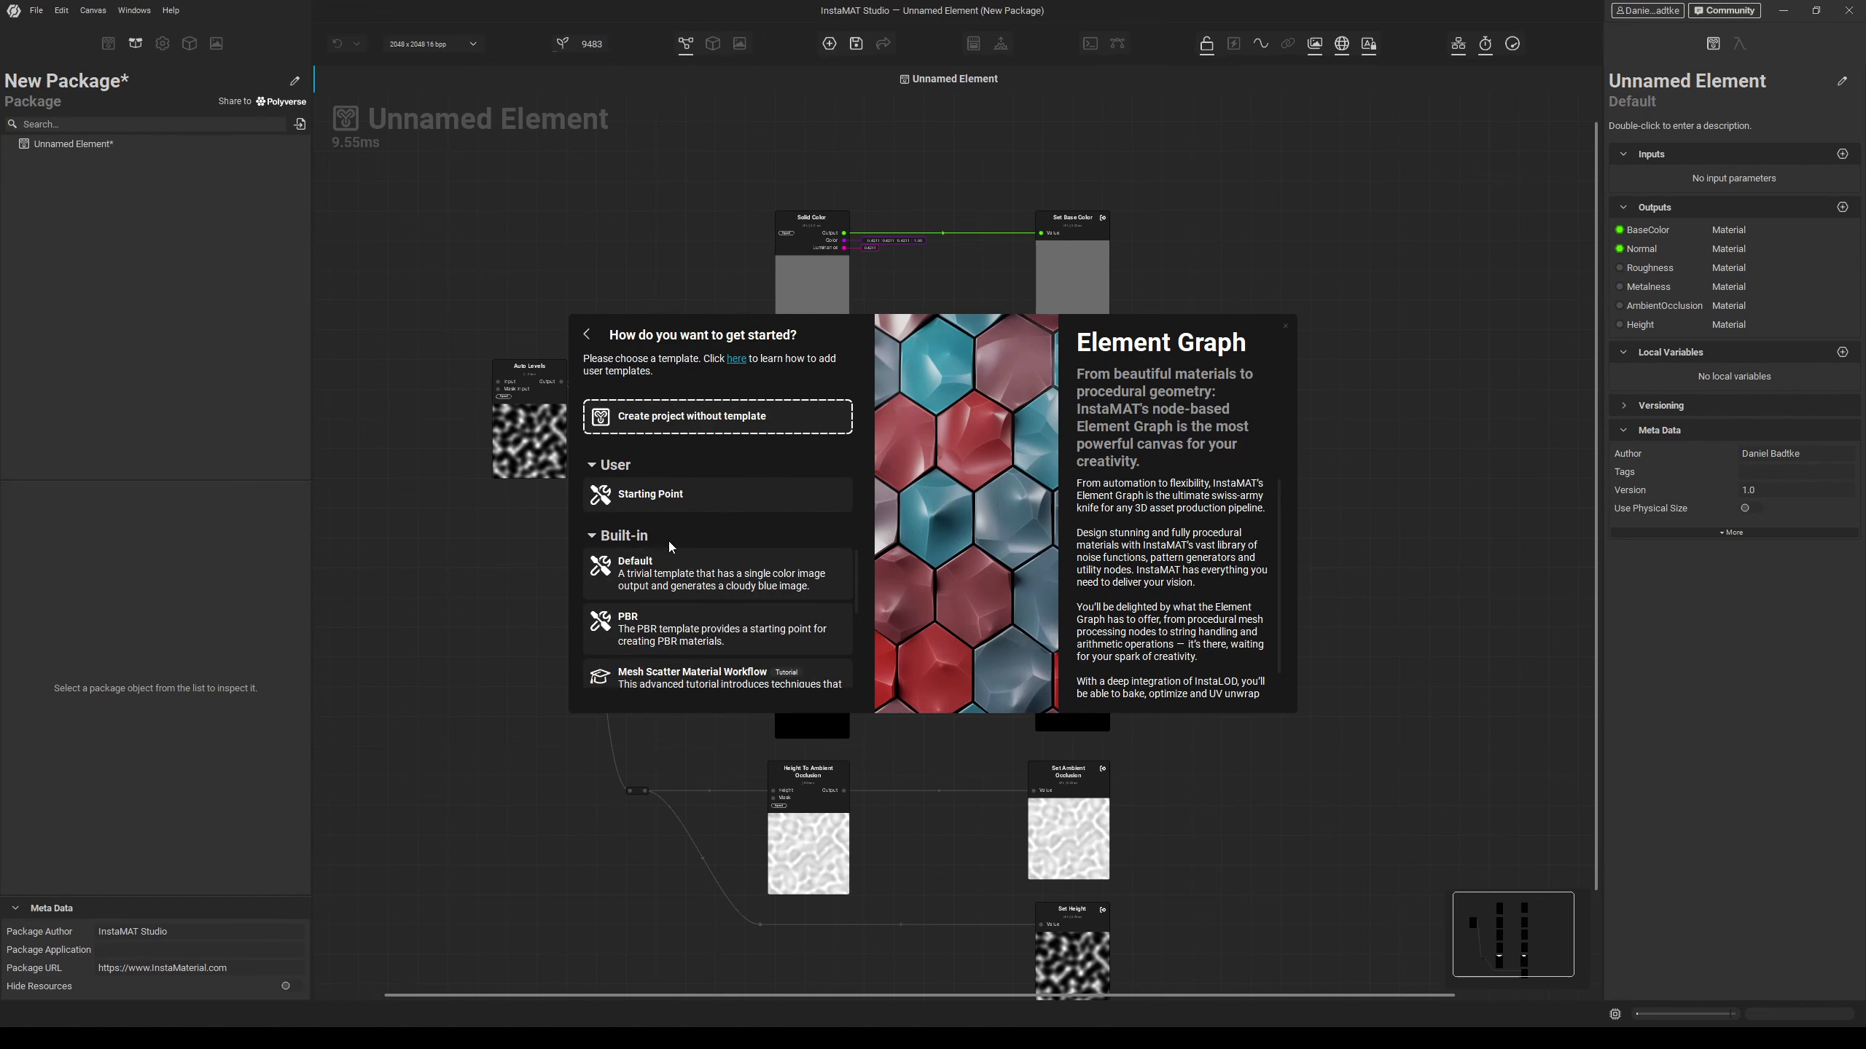
pyautogui.click(670, 425)
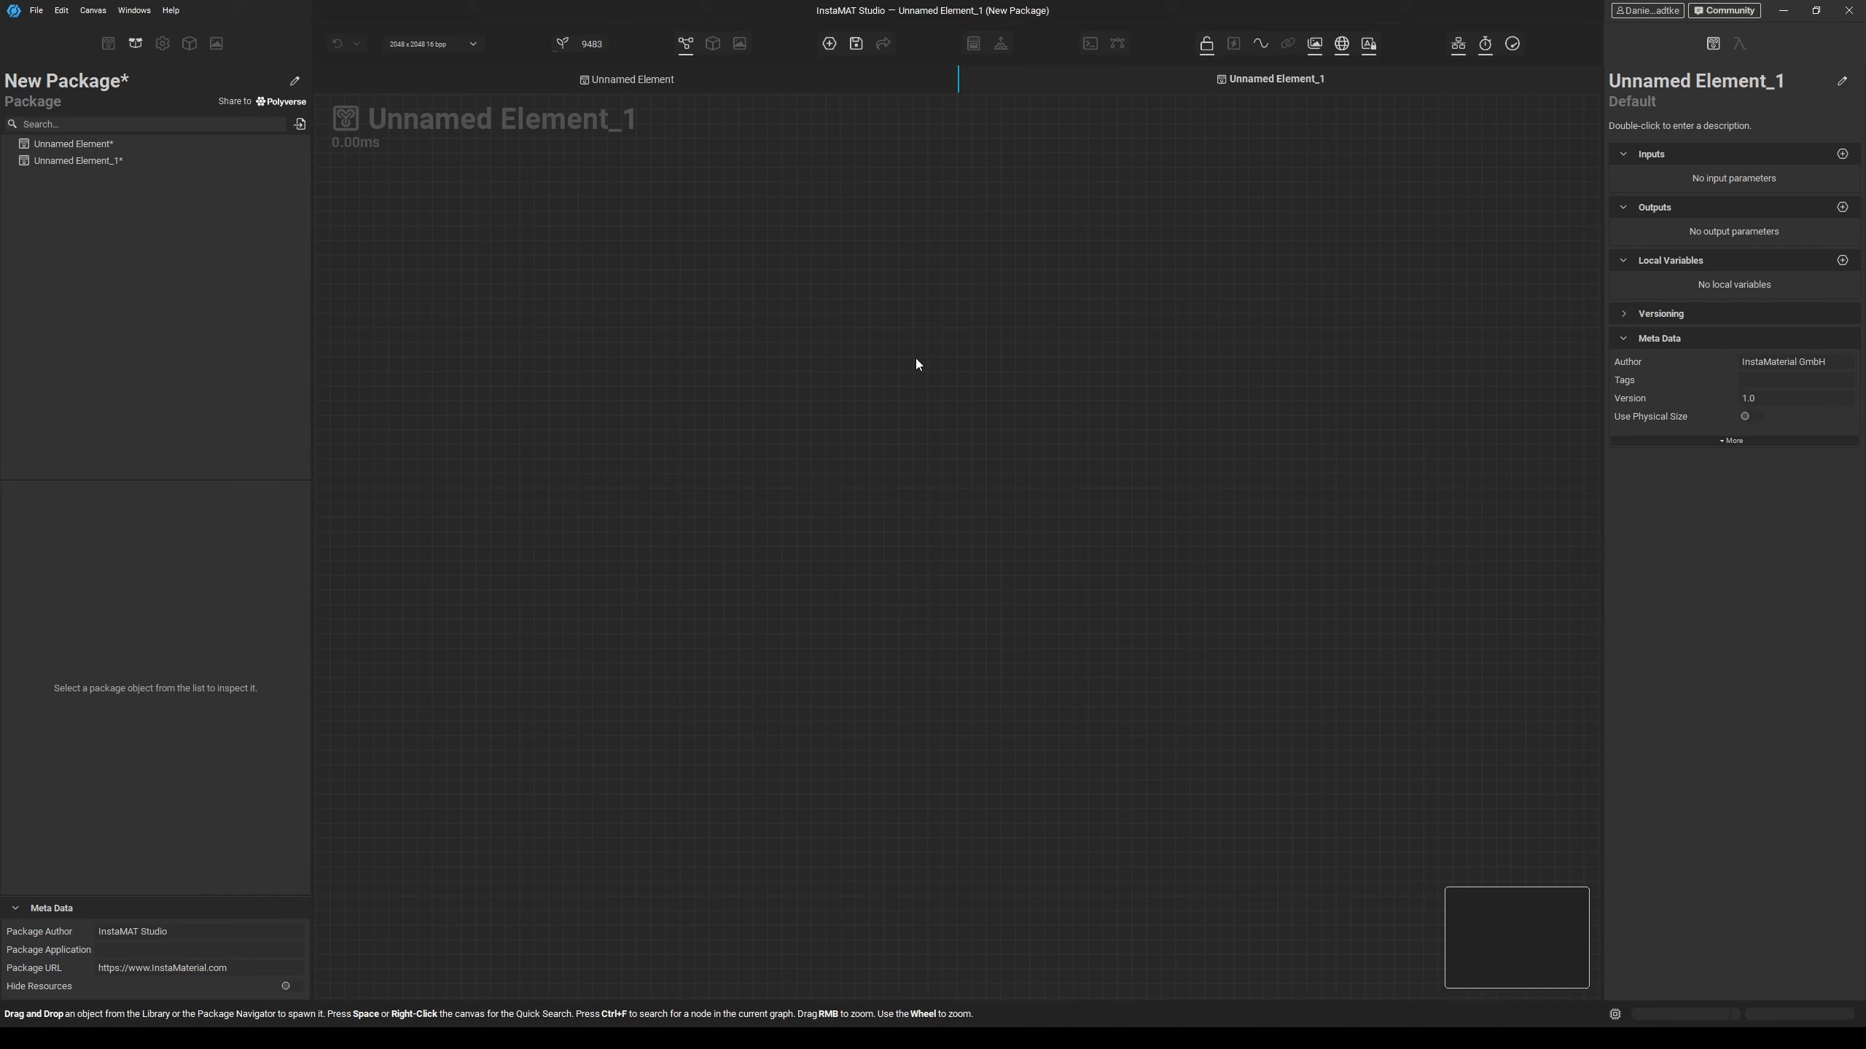
# Add a Solid Color node to the empty graph.
pyautogui.press('space')
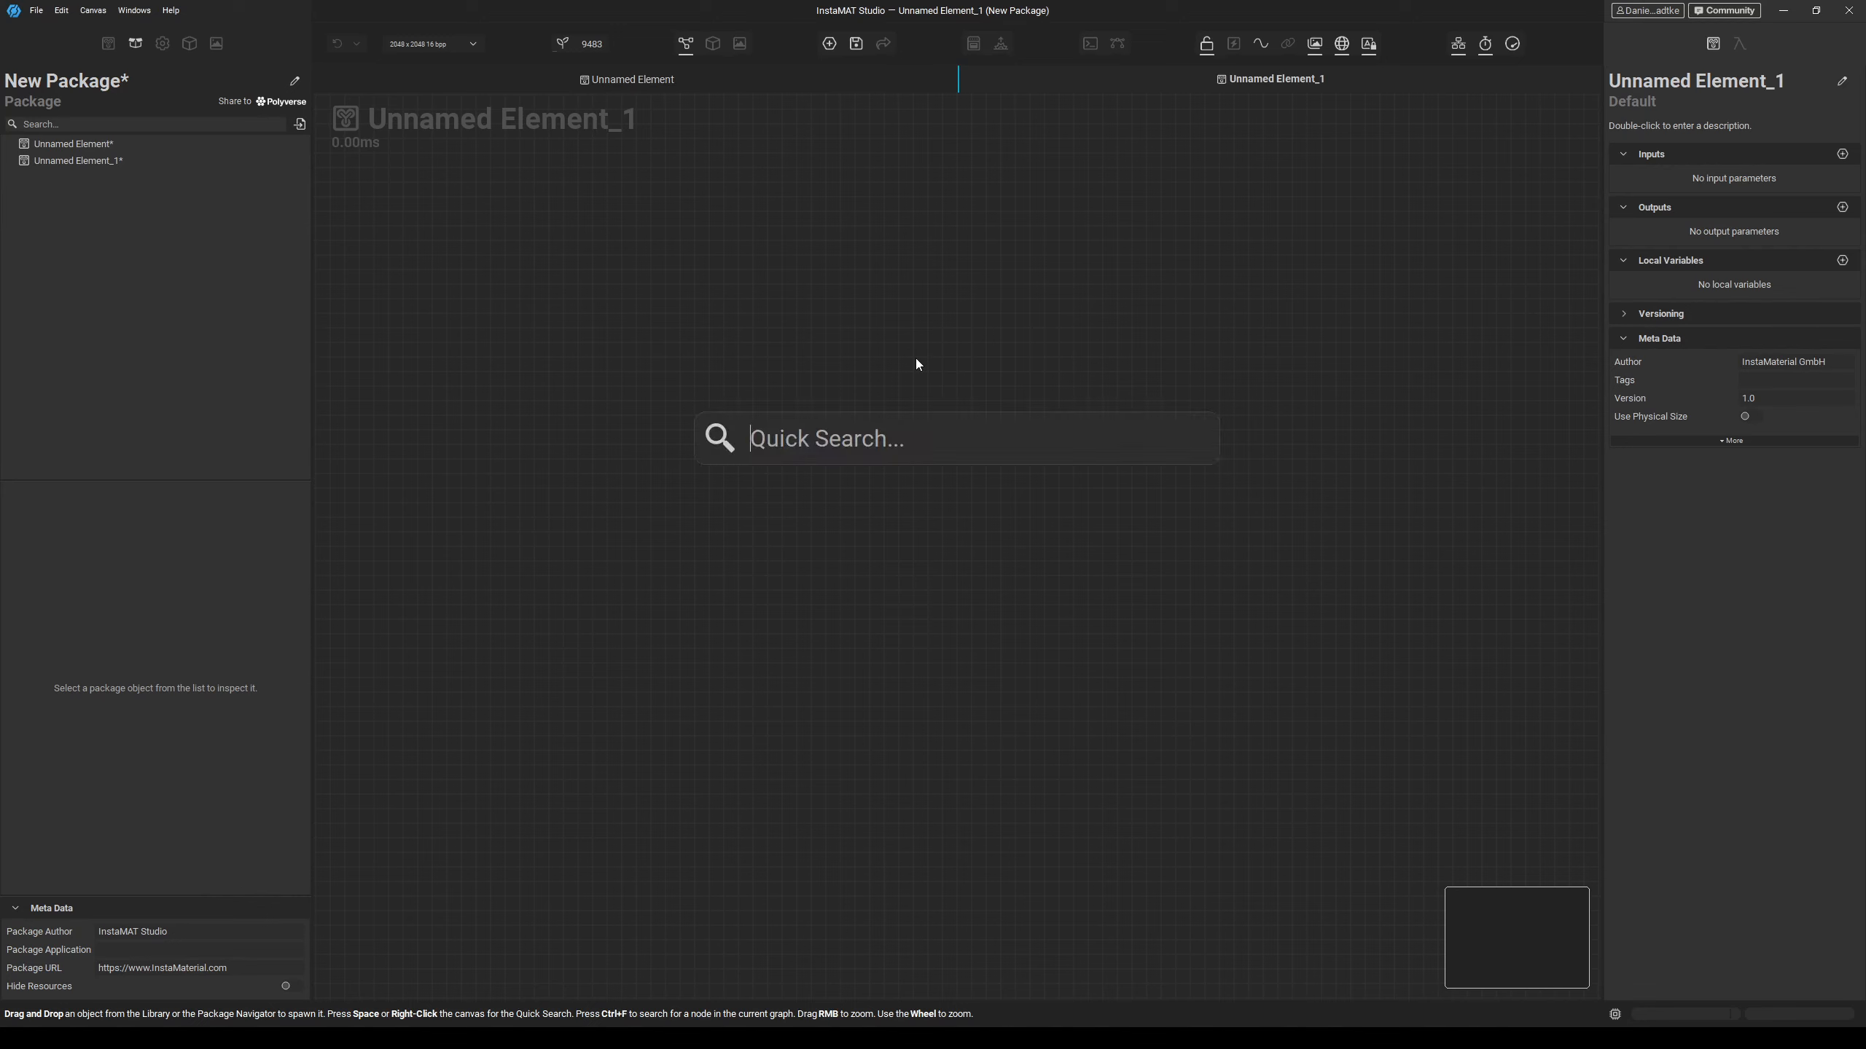
pyautogui.write('Solid')
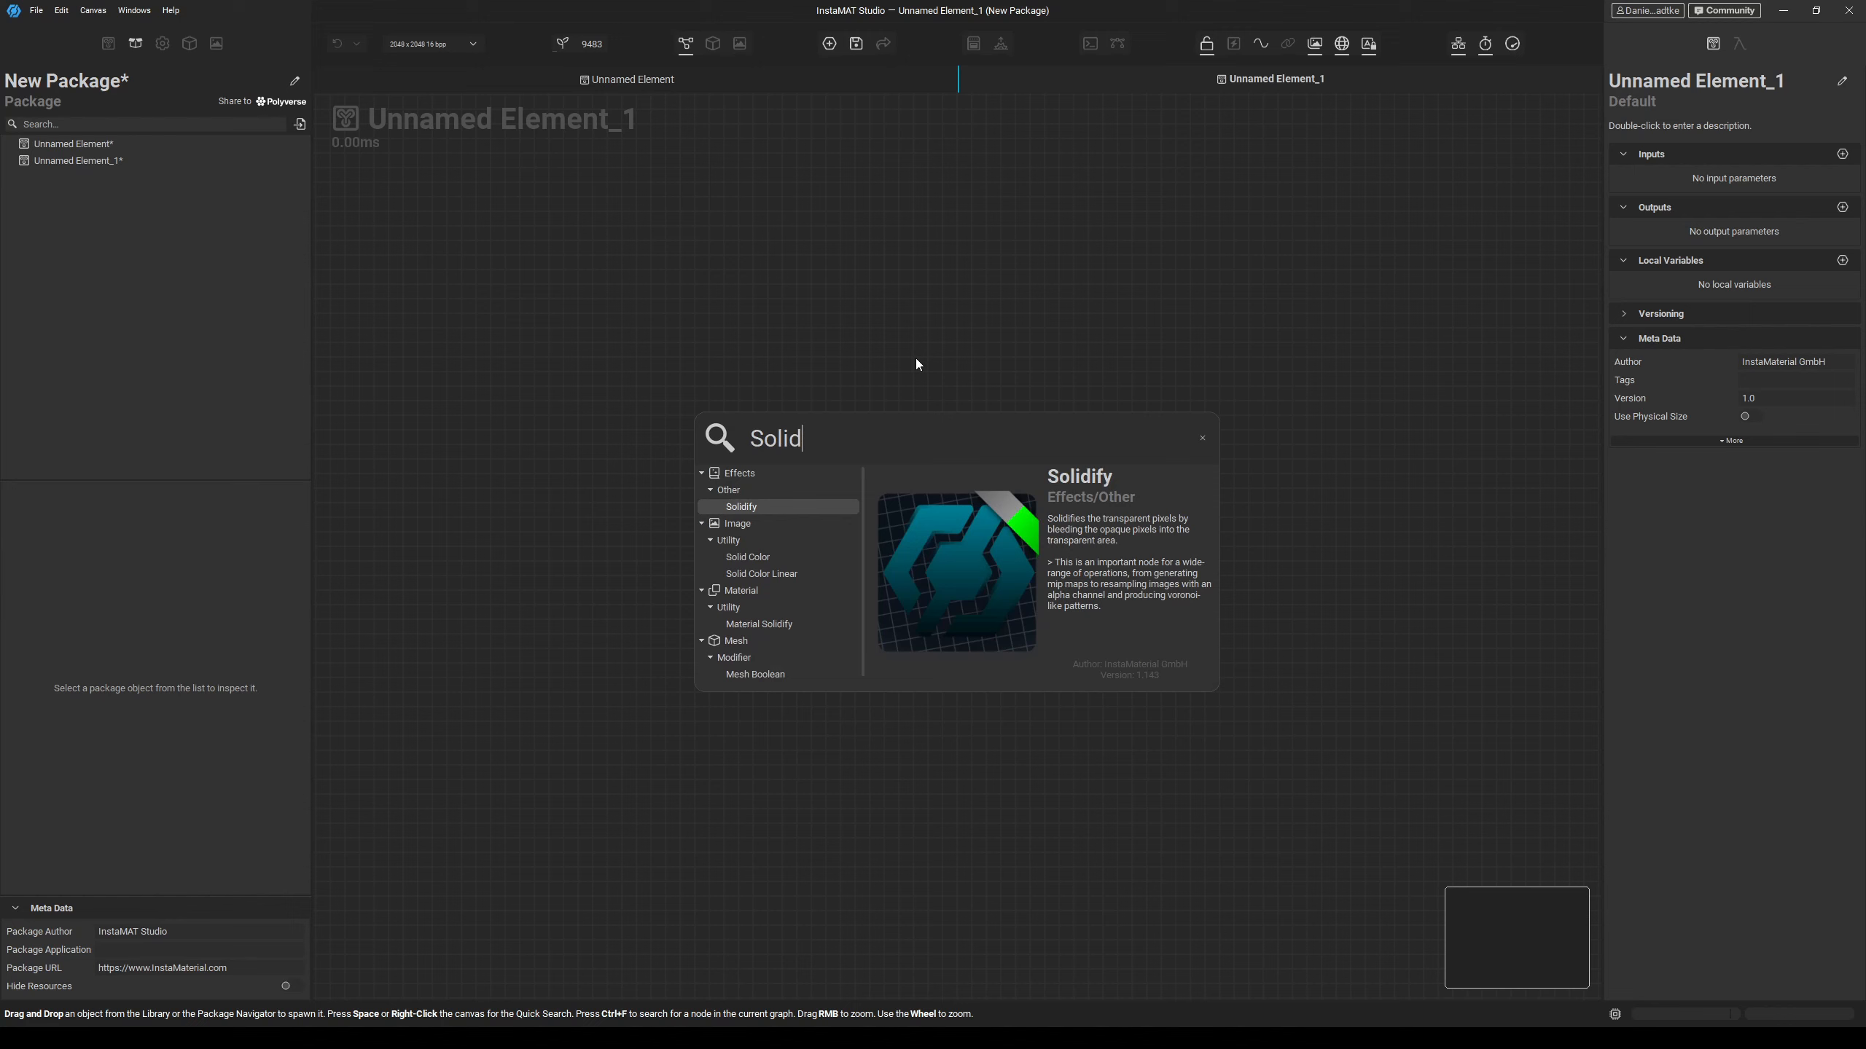
pyautogui.write(' c')
pyautogui.press('Return')
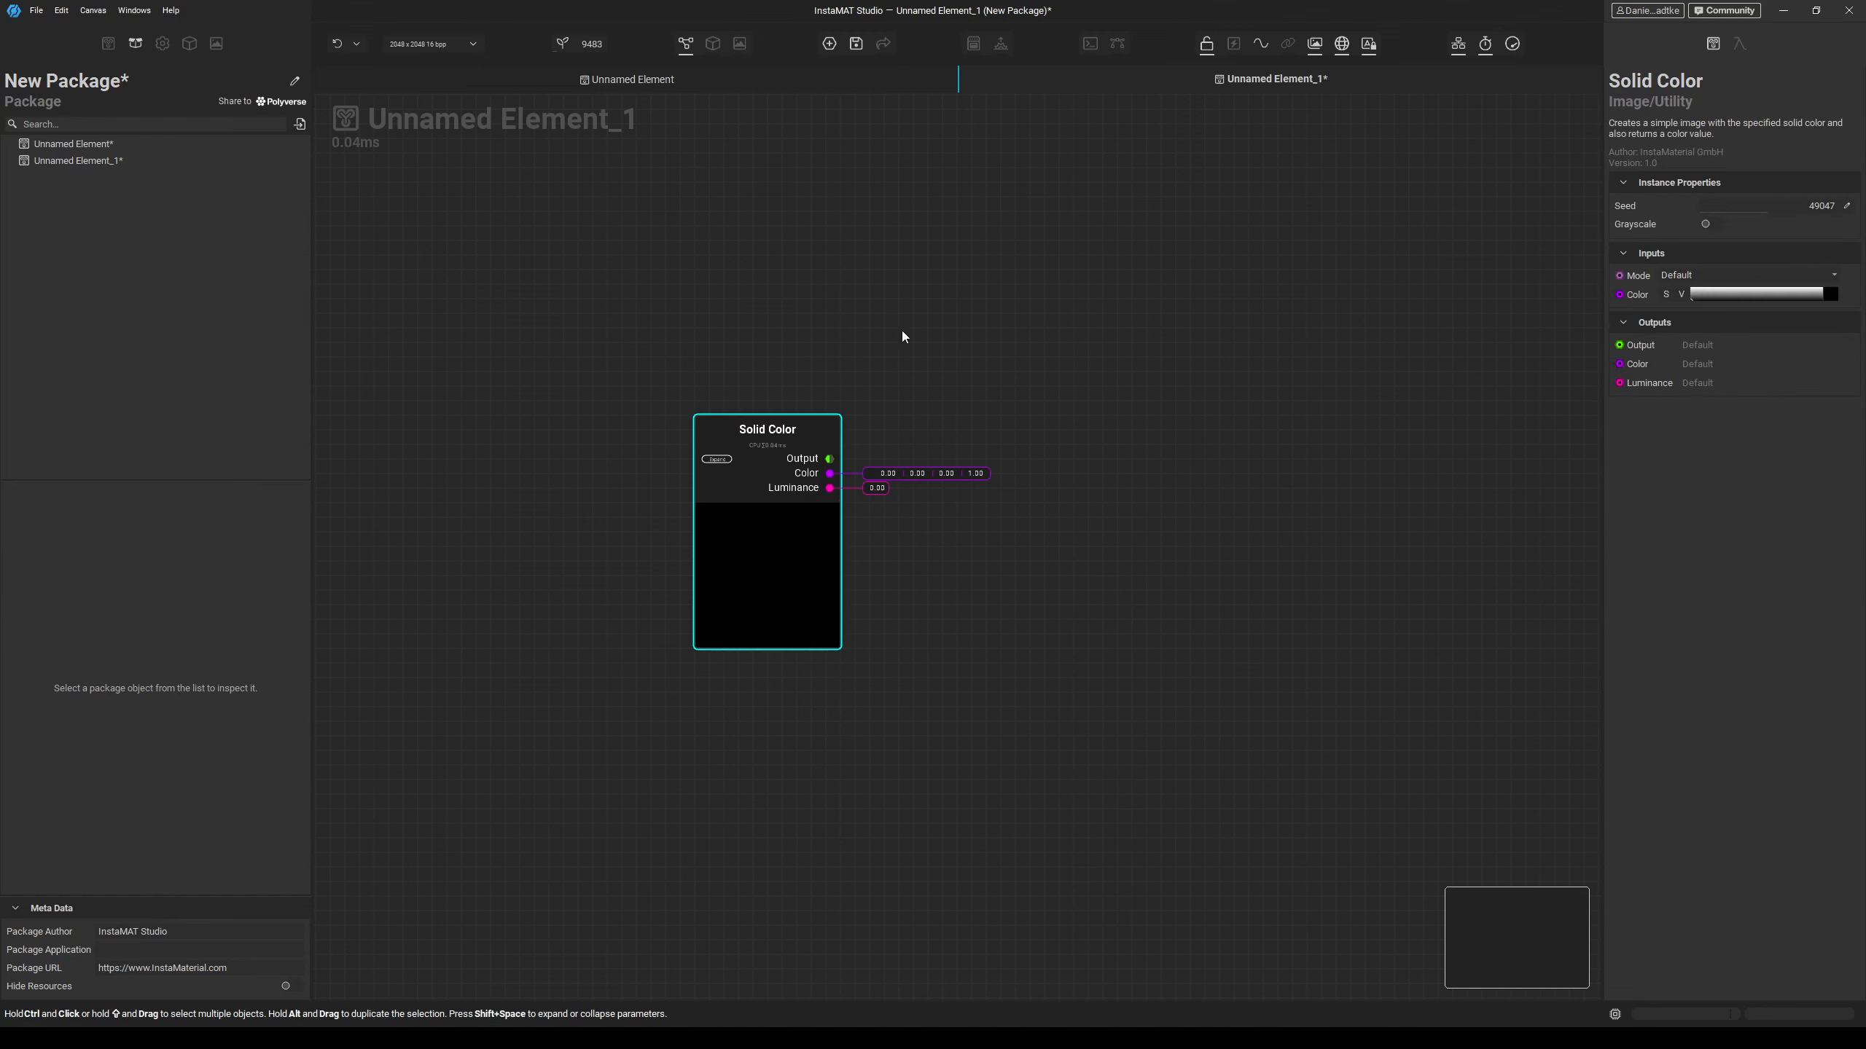
# Set the Solid Color node's color to a mid grey of about 0.47.
pyautogui.click(1717, 224)
pyautogui.click(1715, 223)
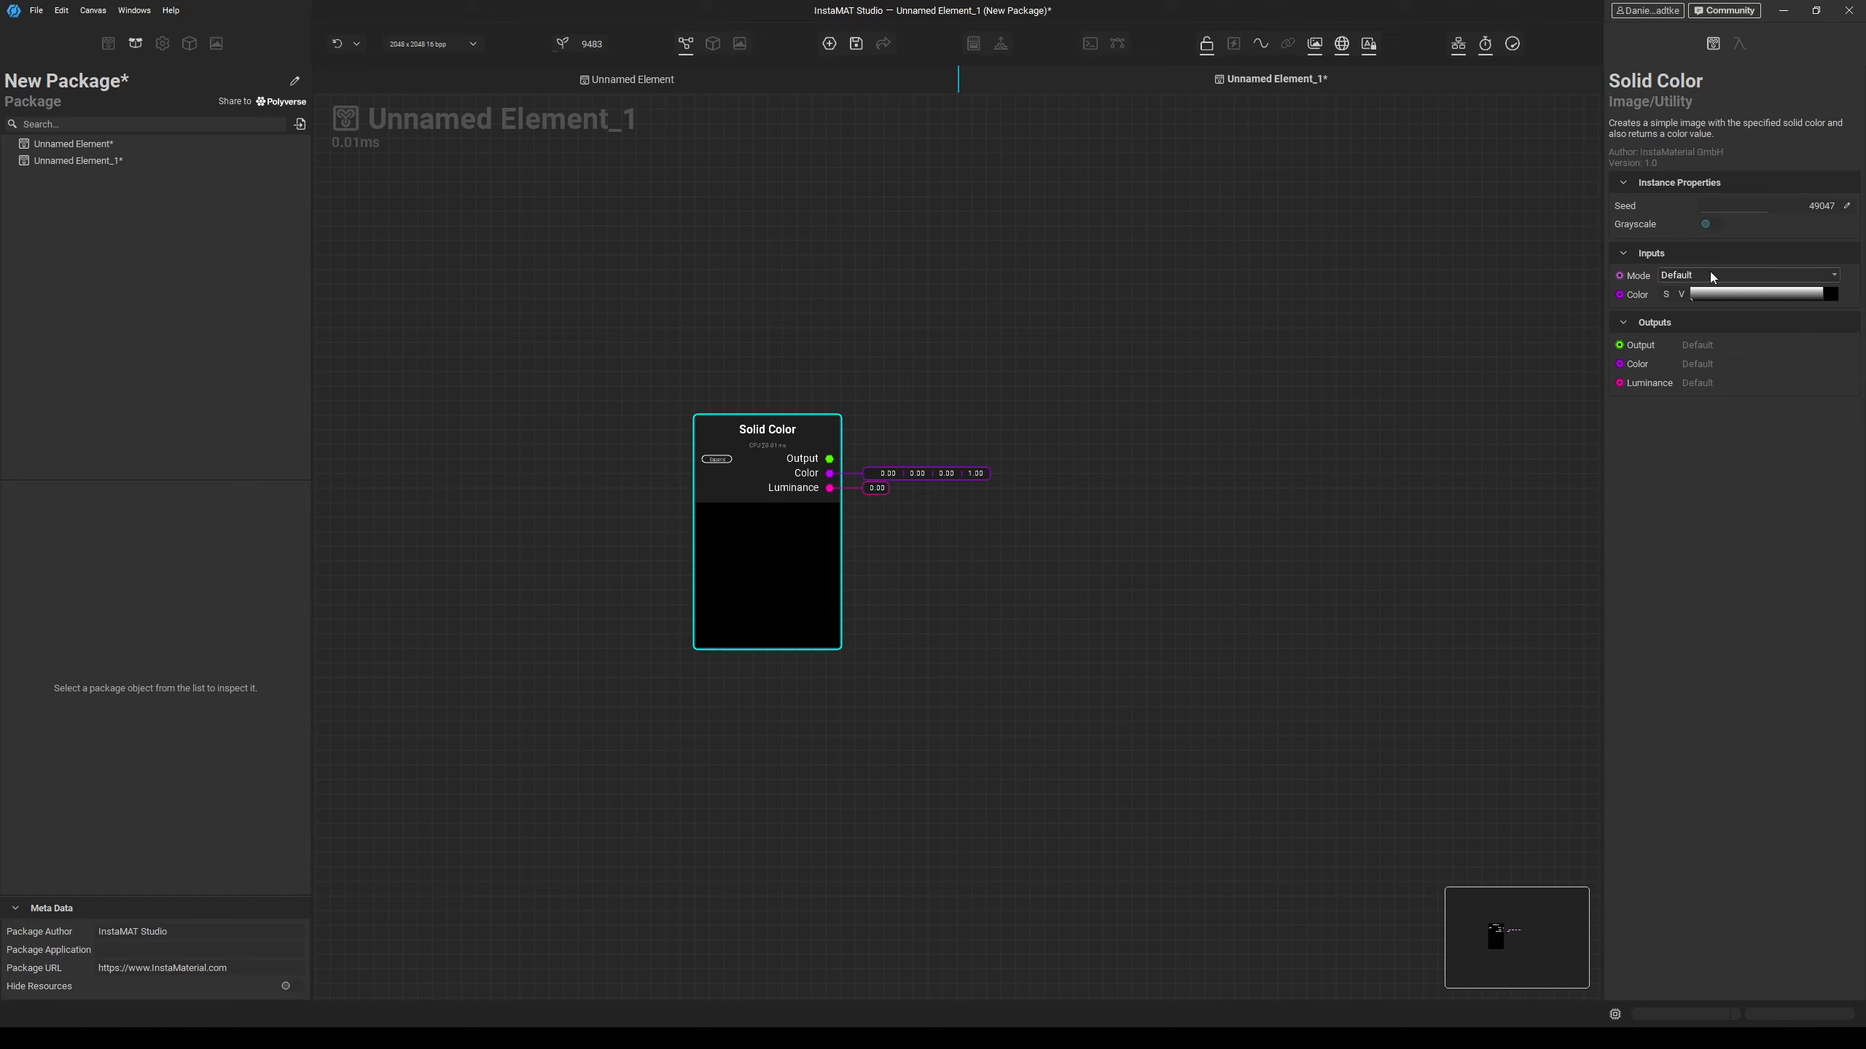
pyautogui.moveTo(1707, 294); pyautogui.dragTo(1681, 294)
pyautogui.moveTo(1681, 294); pyautogui.dragTo(1681, 294)
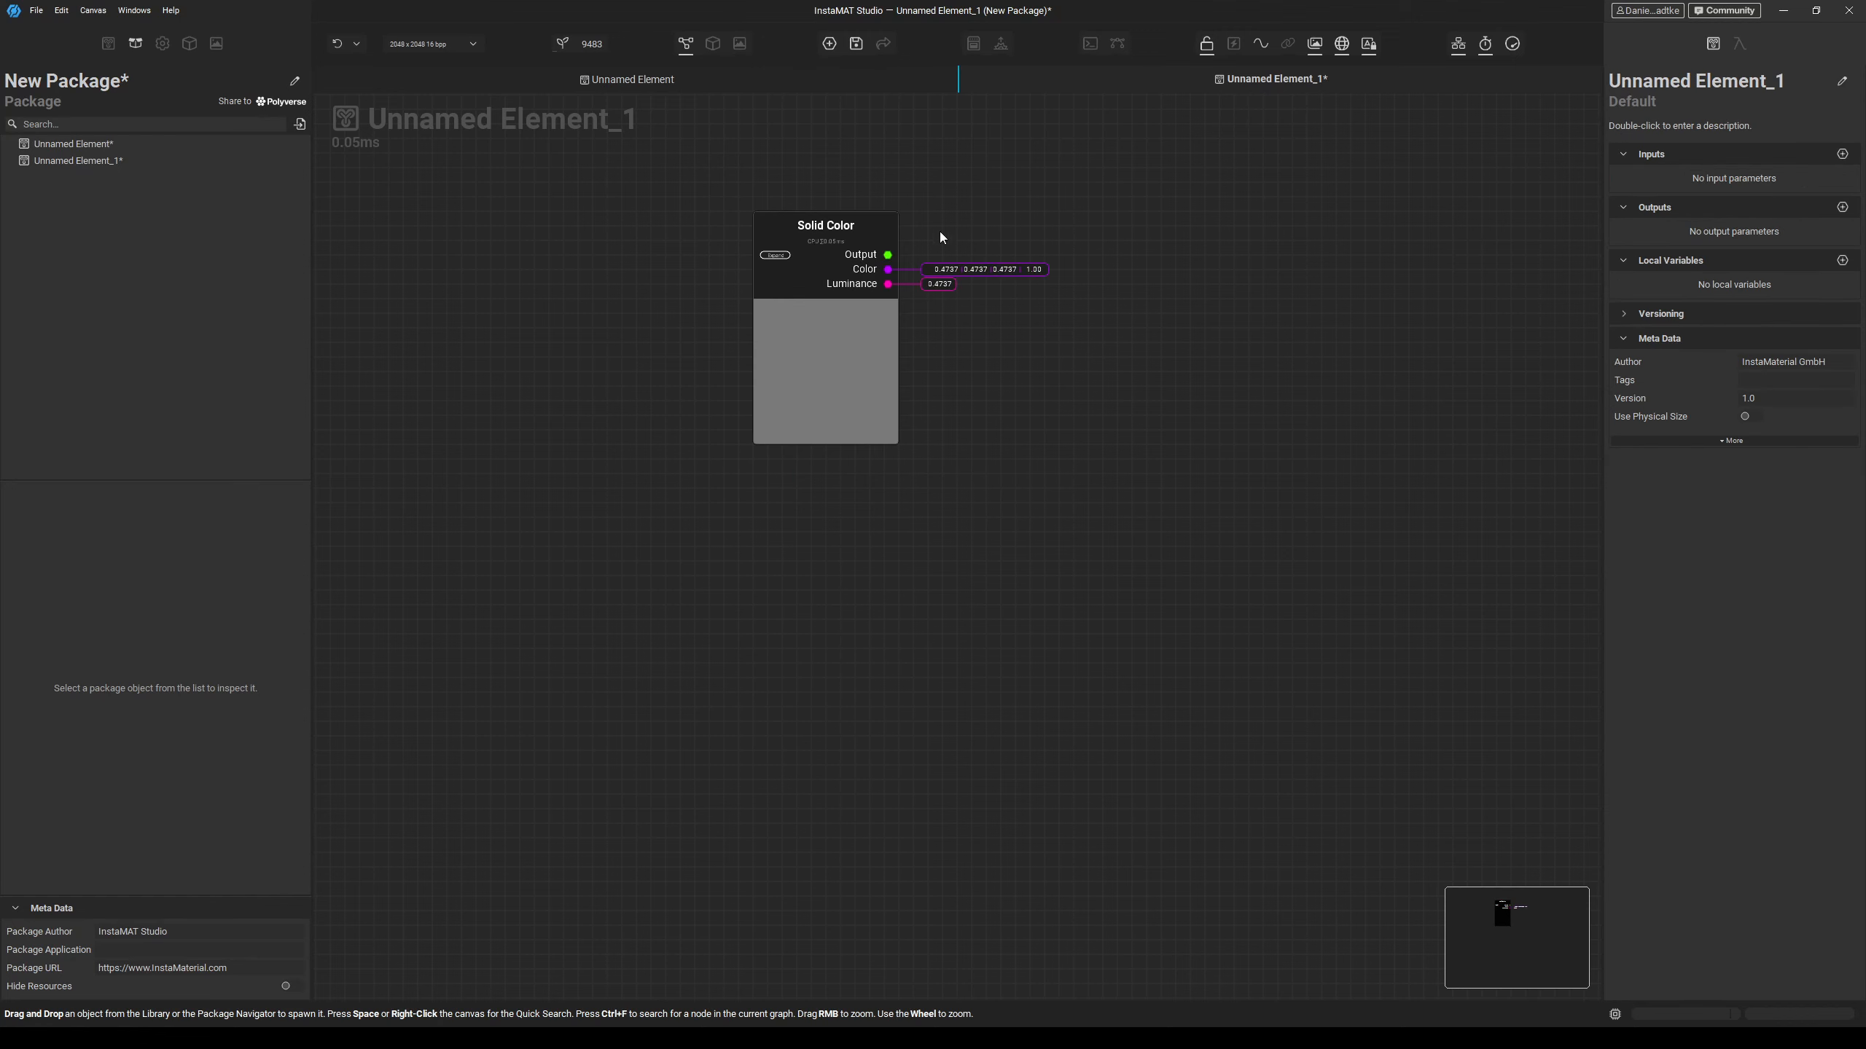
# Expose the Solid Color output as a BaseColor graph output and position its output node.
pyautogui.moveTo(889, 256); pyautogui.dragTo(1066, 249)
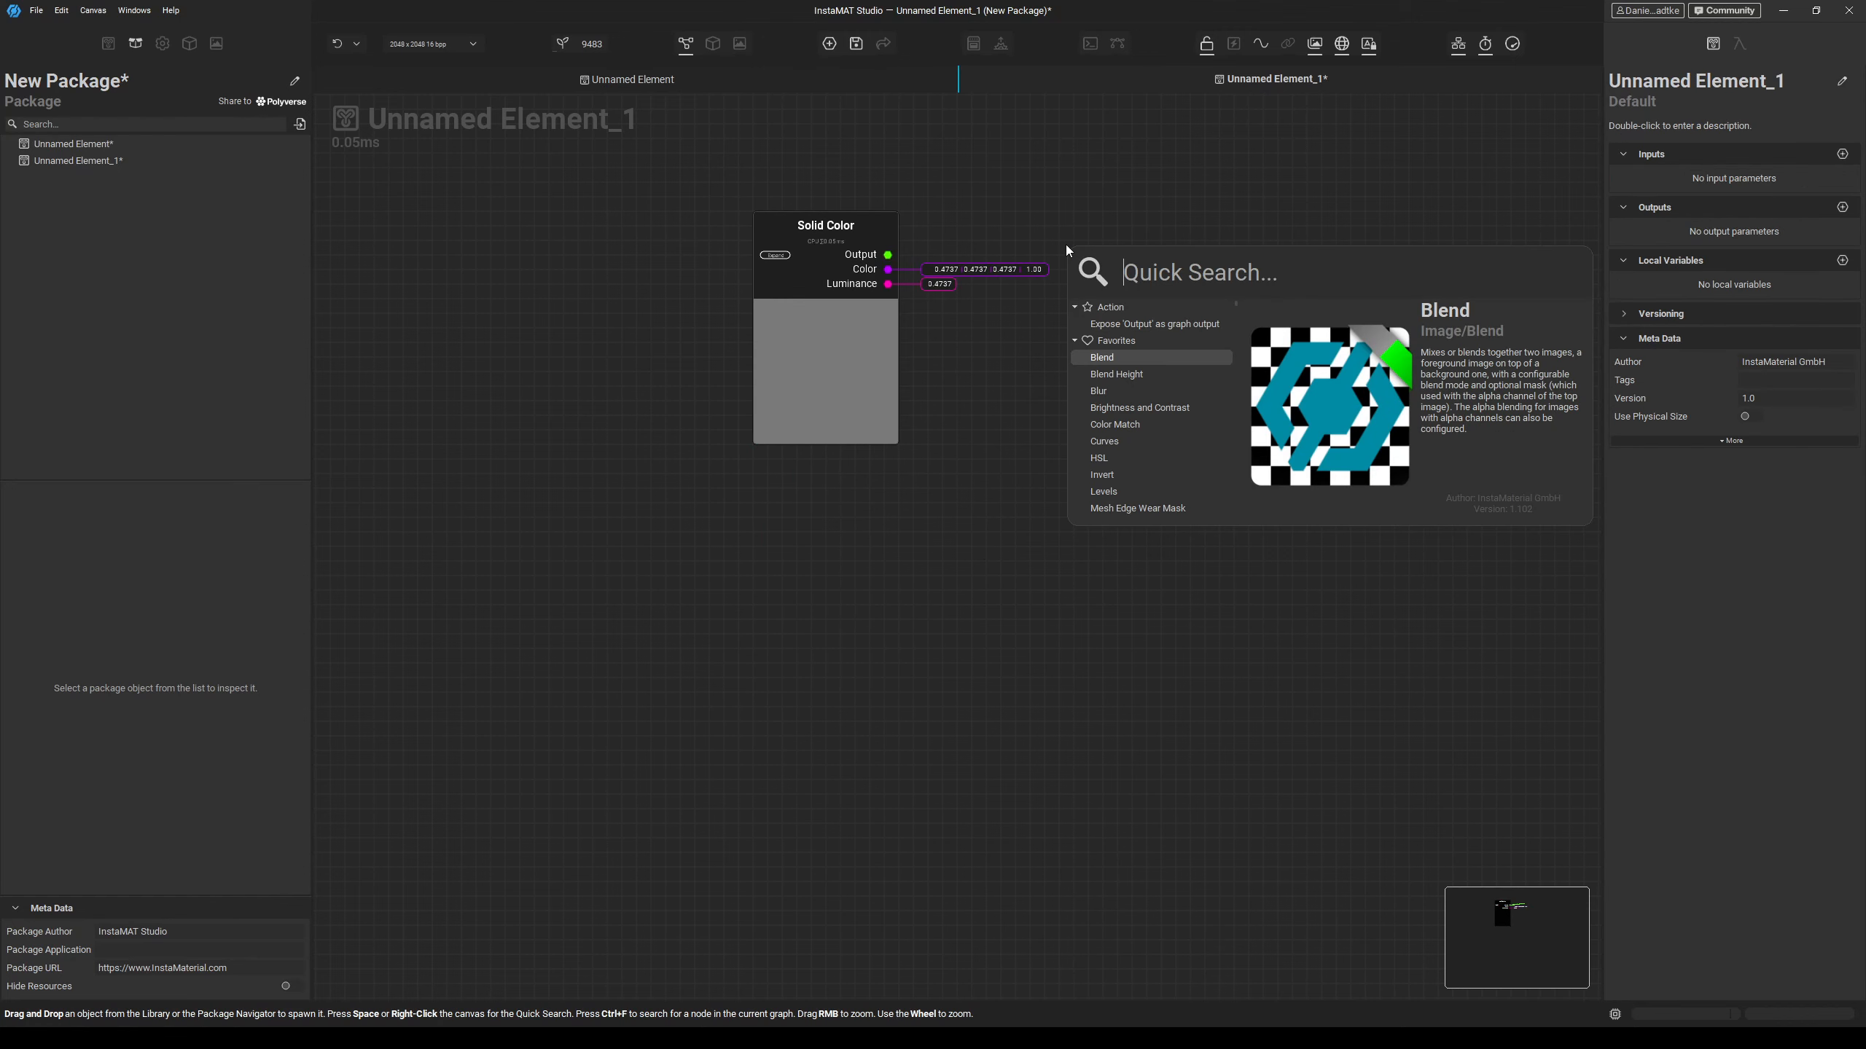
pyautogui.write('BaseColor')
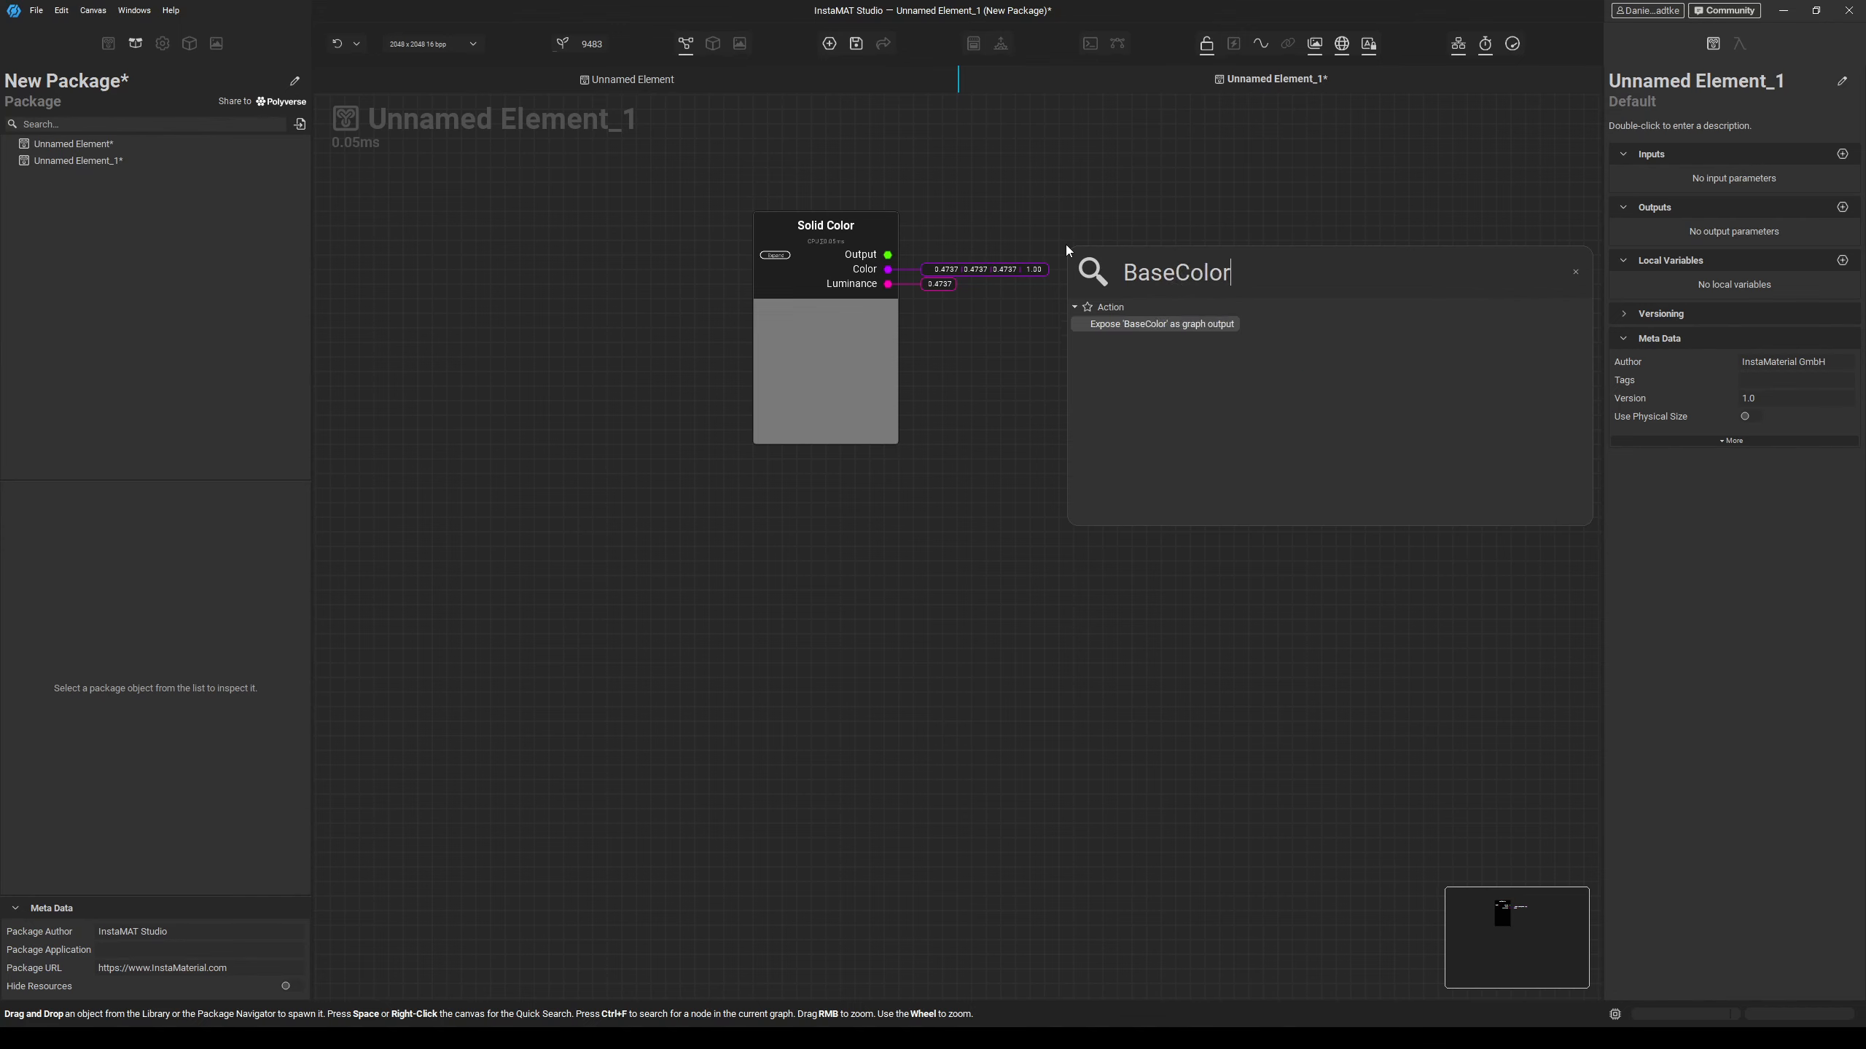
pyautogui.press('Return')
pyautogui.moveTo(1156, 338); pyautogui.dragTo(1453, 301)
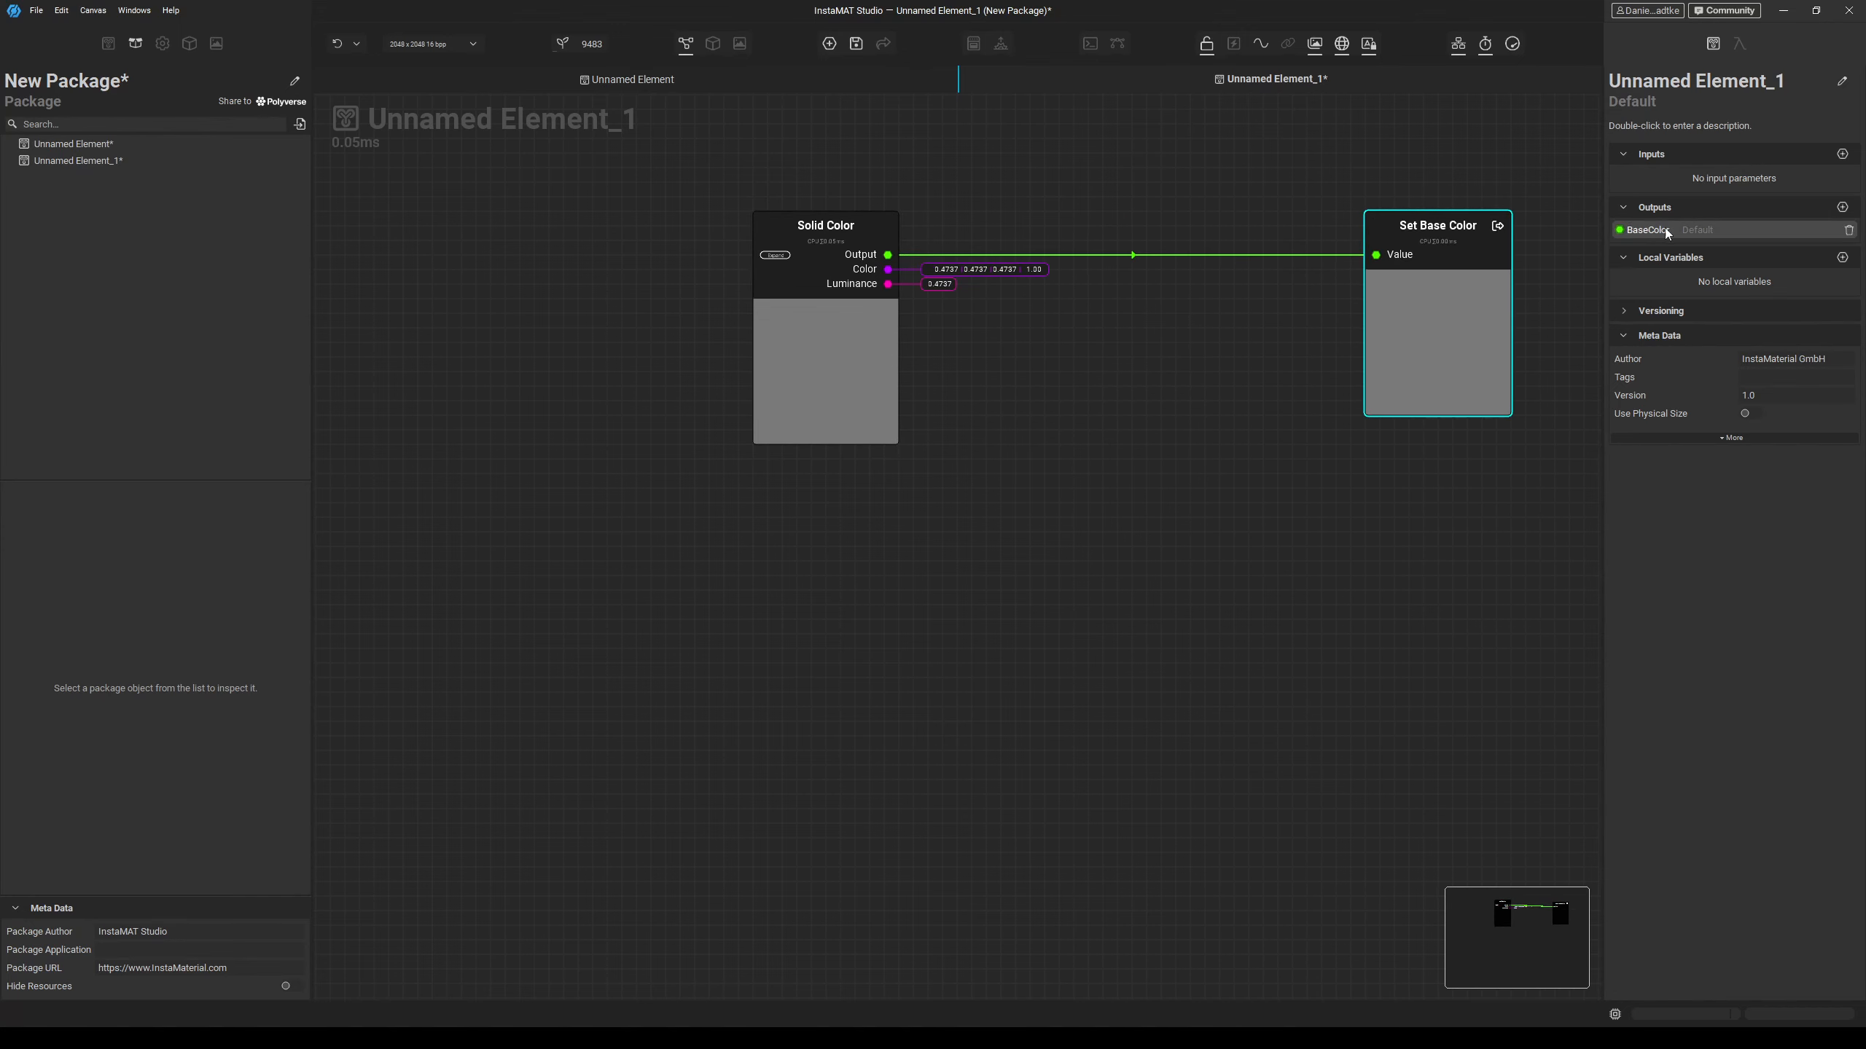
# Add an Auto Levels node and place it below the Solid Color node.
pyautogui.click(952, 624)
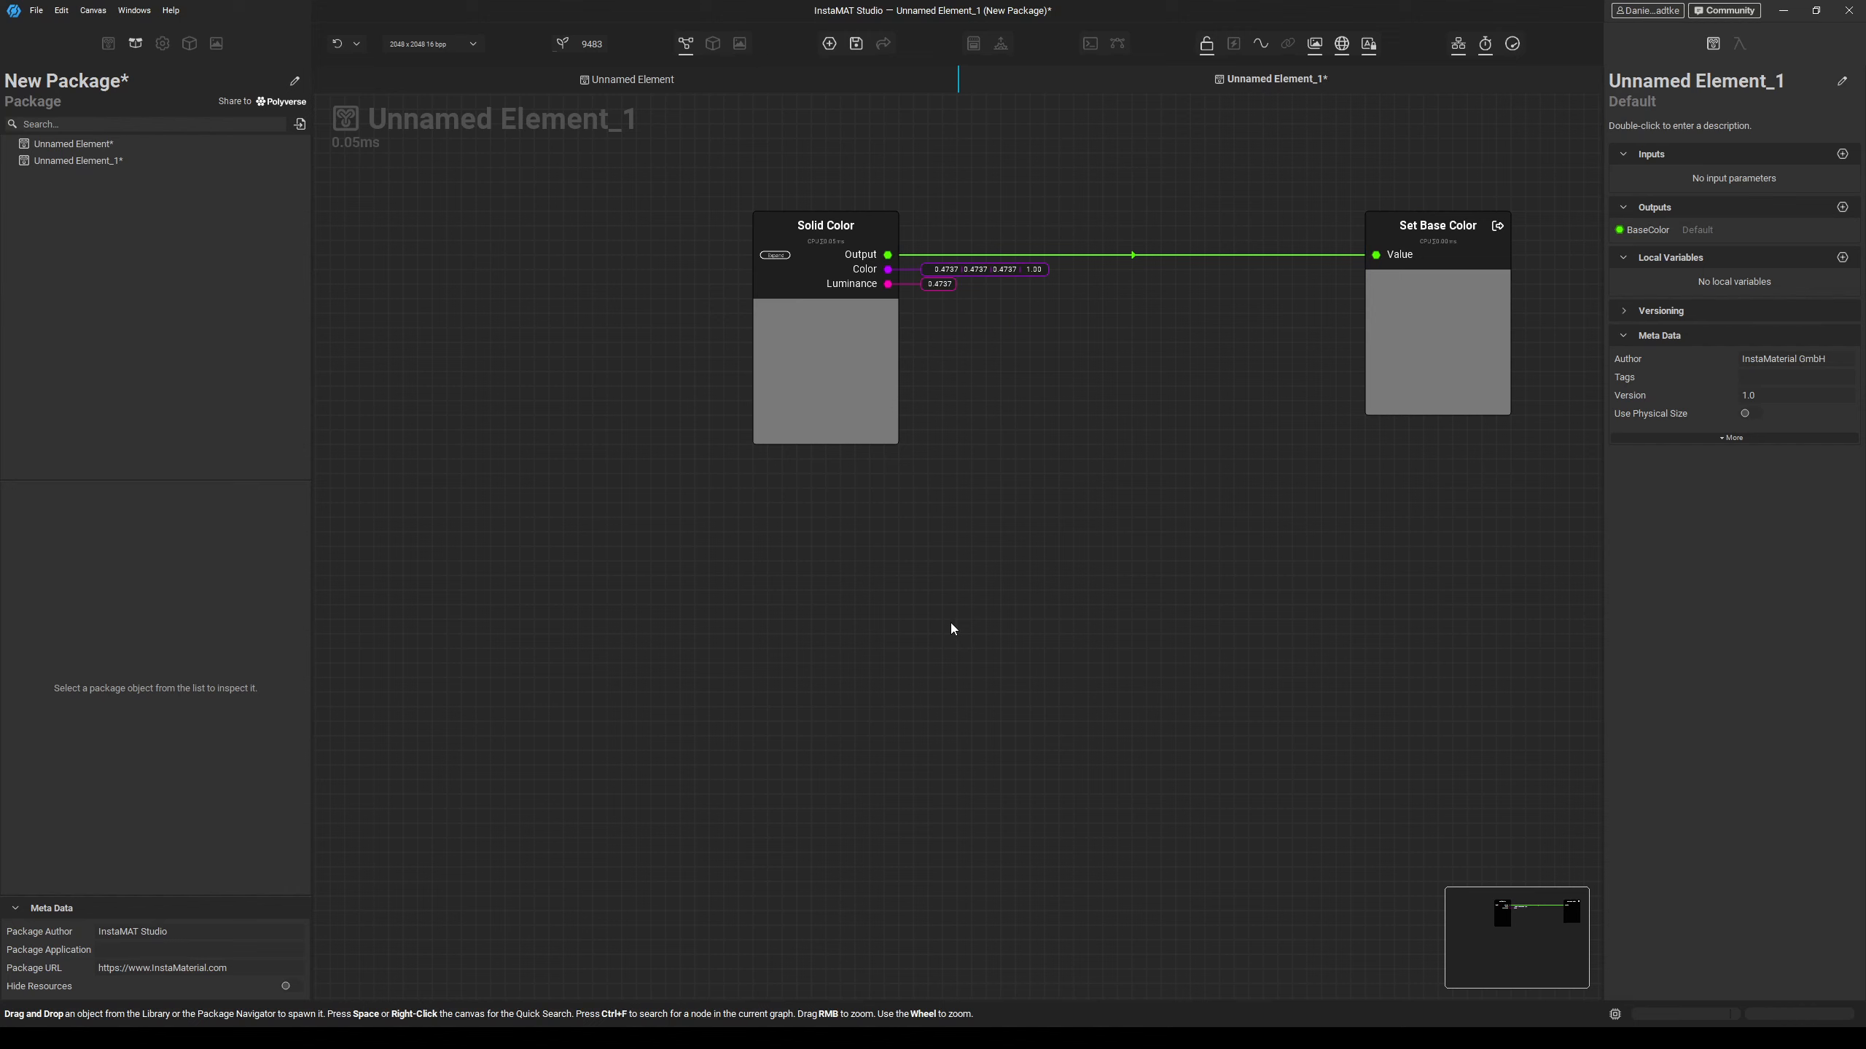
pyautogui.press('space')
pyautogui.write('auto')
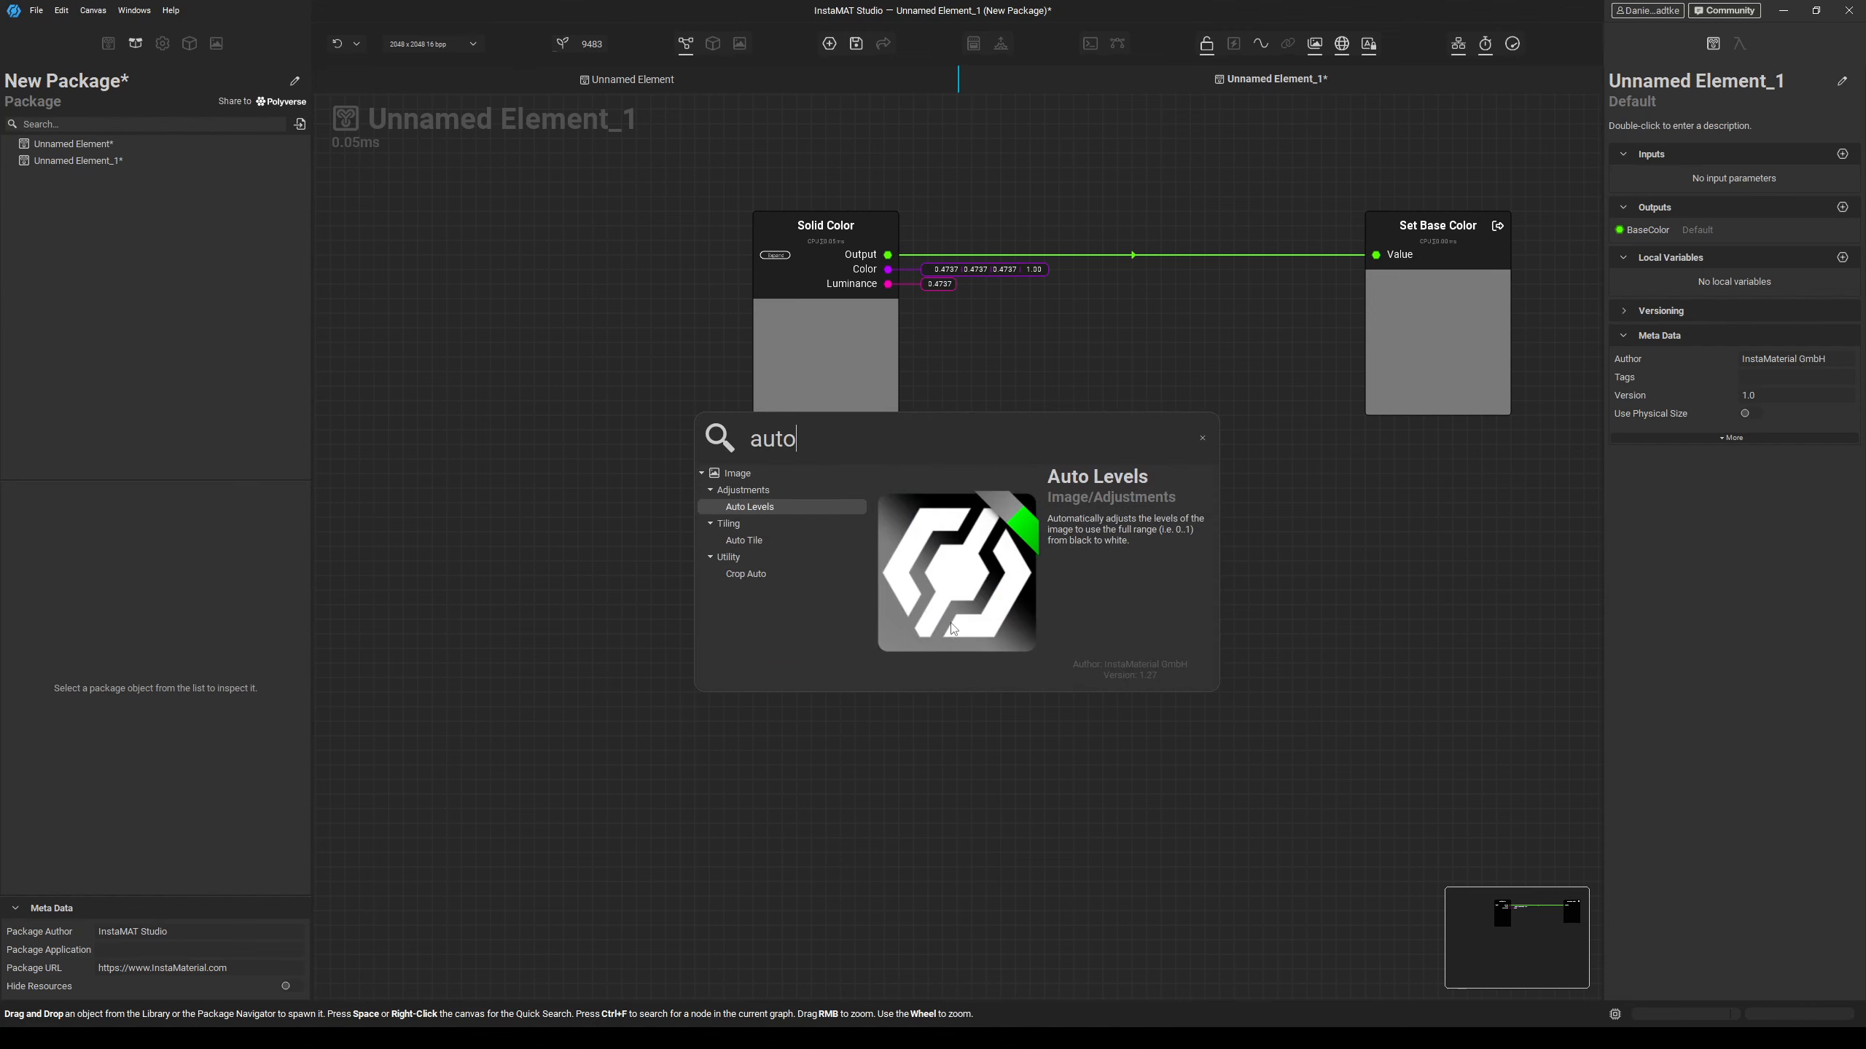
pyautogui.press('Return')
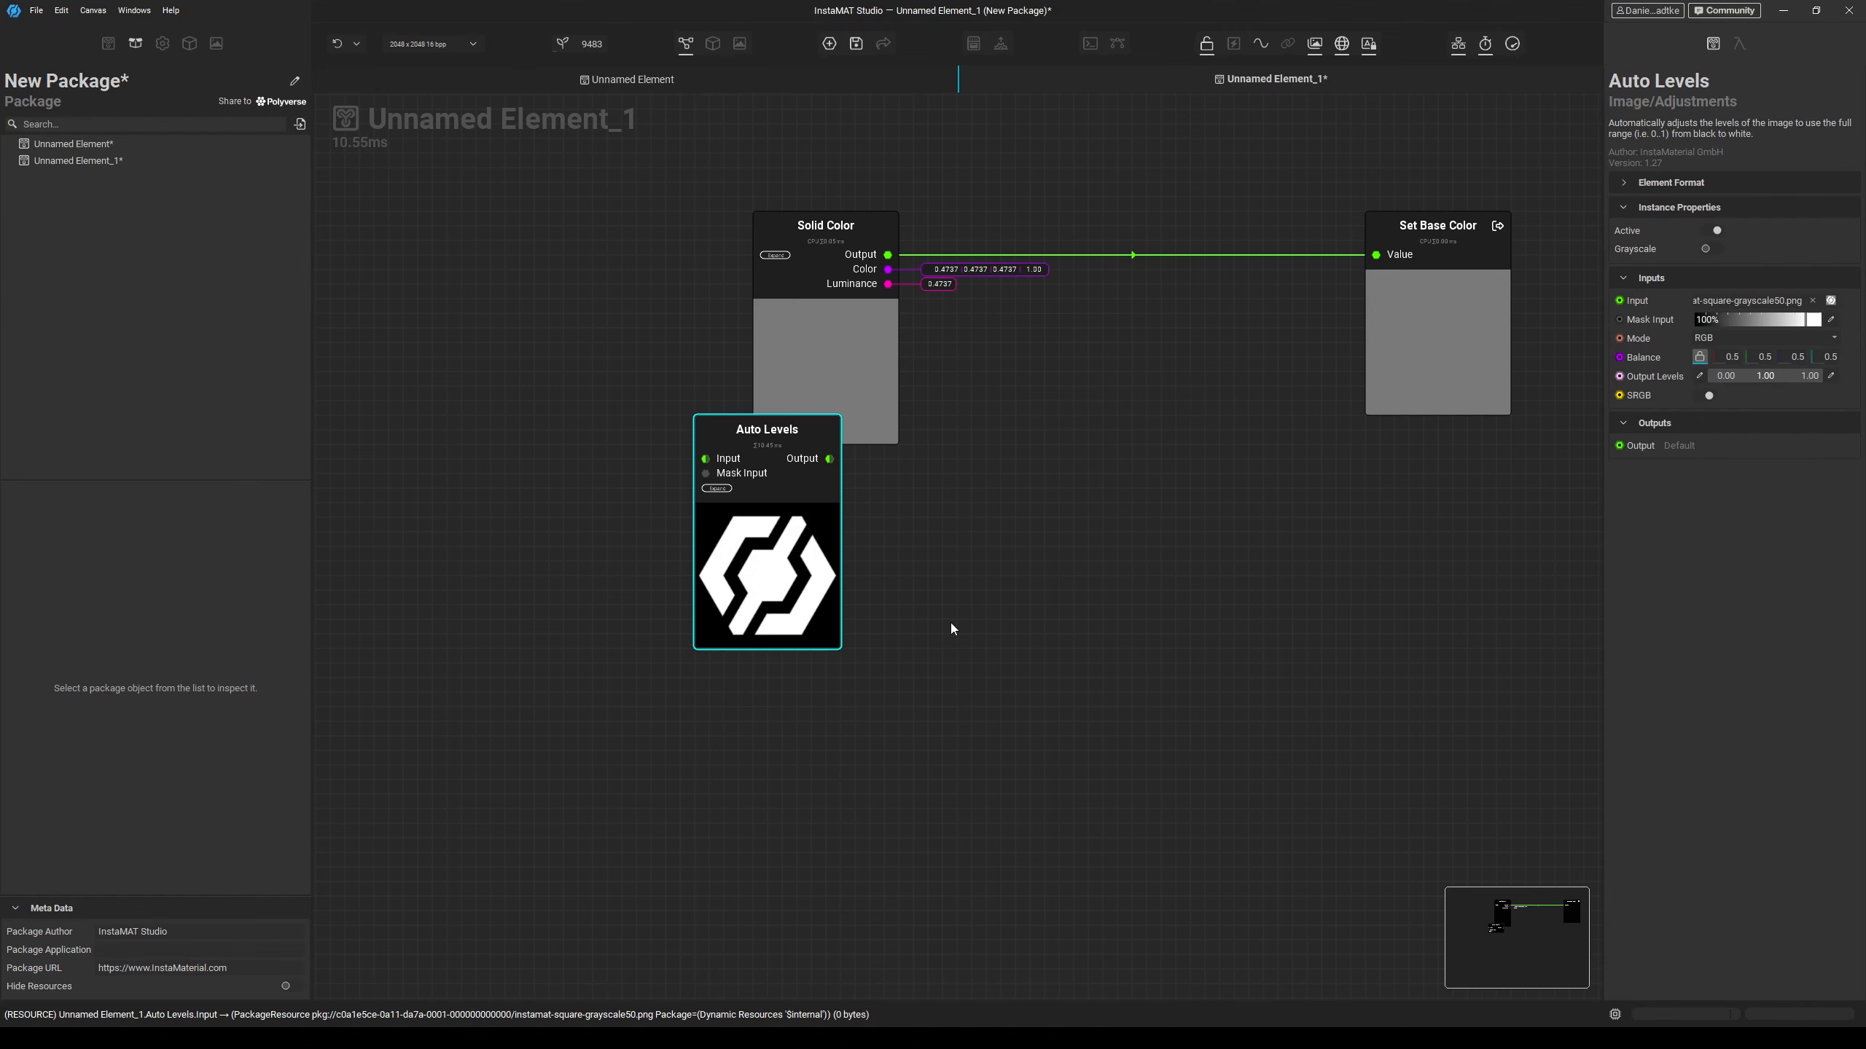
pyautogui.moveTo(820, 543); pyautogui.dragTo(557, 732)
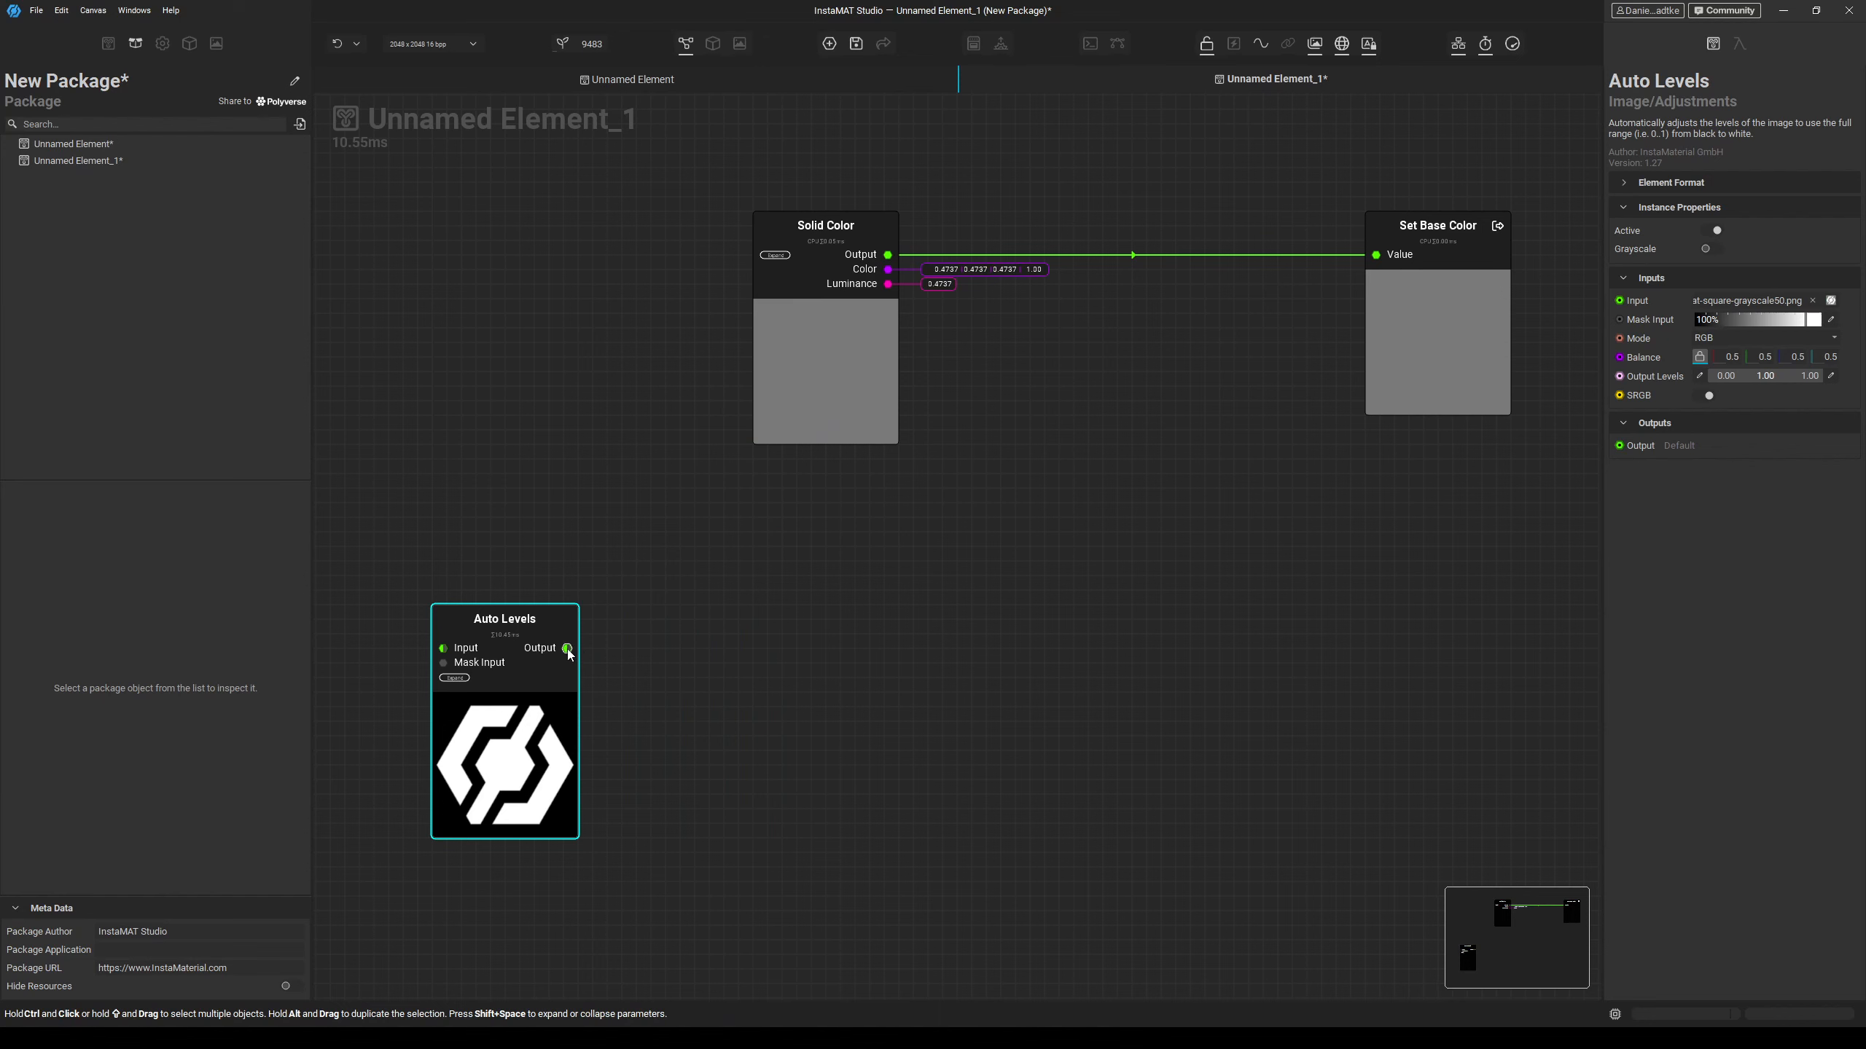
# Connect a new Height To Normal node to the Auto Levels output and align both nodes.
pyautogui.moveTo(568, 649); pyautogui.dragTo(729, 644)
pyautogui.write('height to nor')
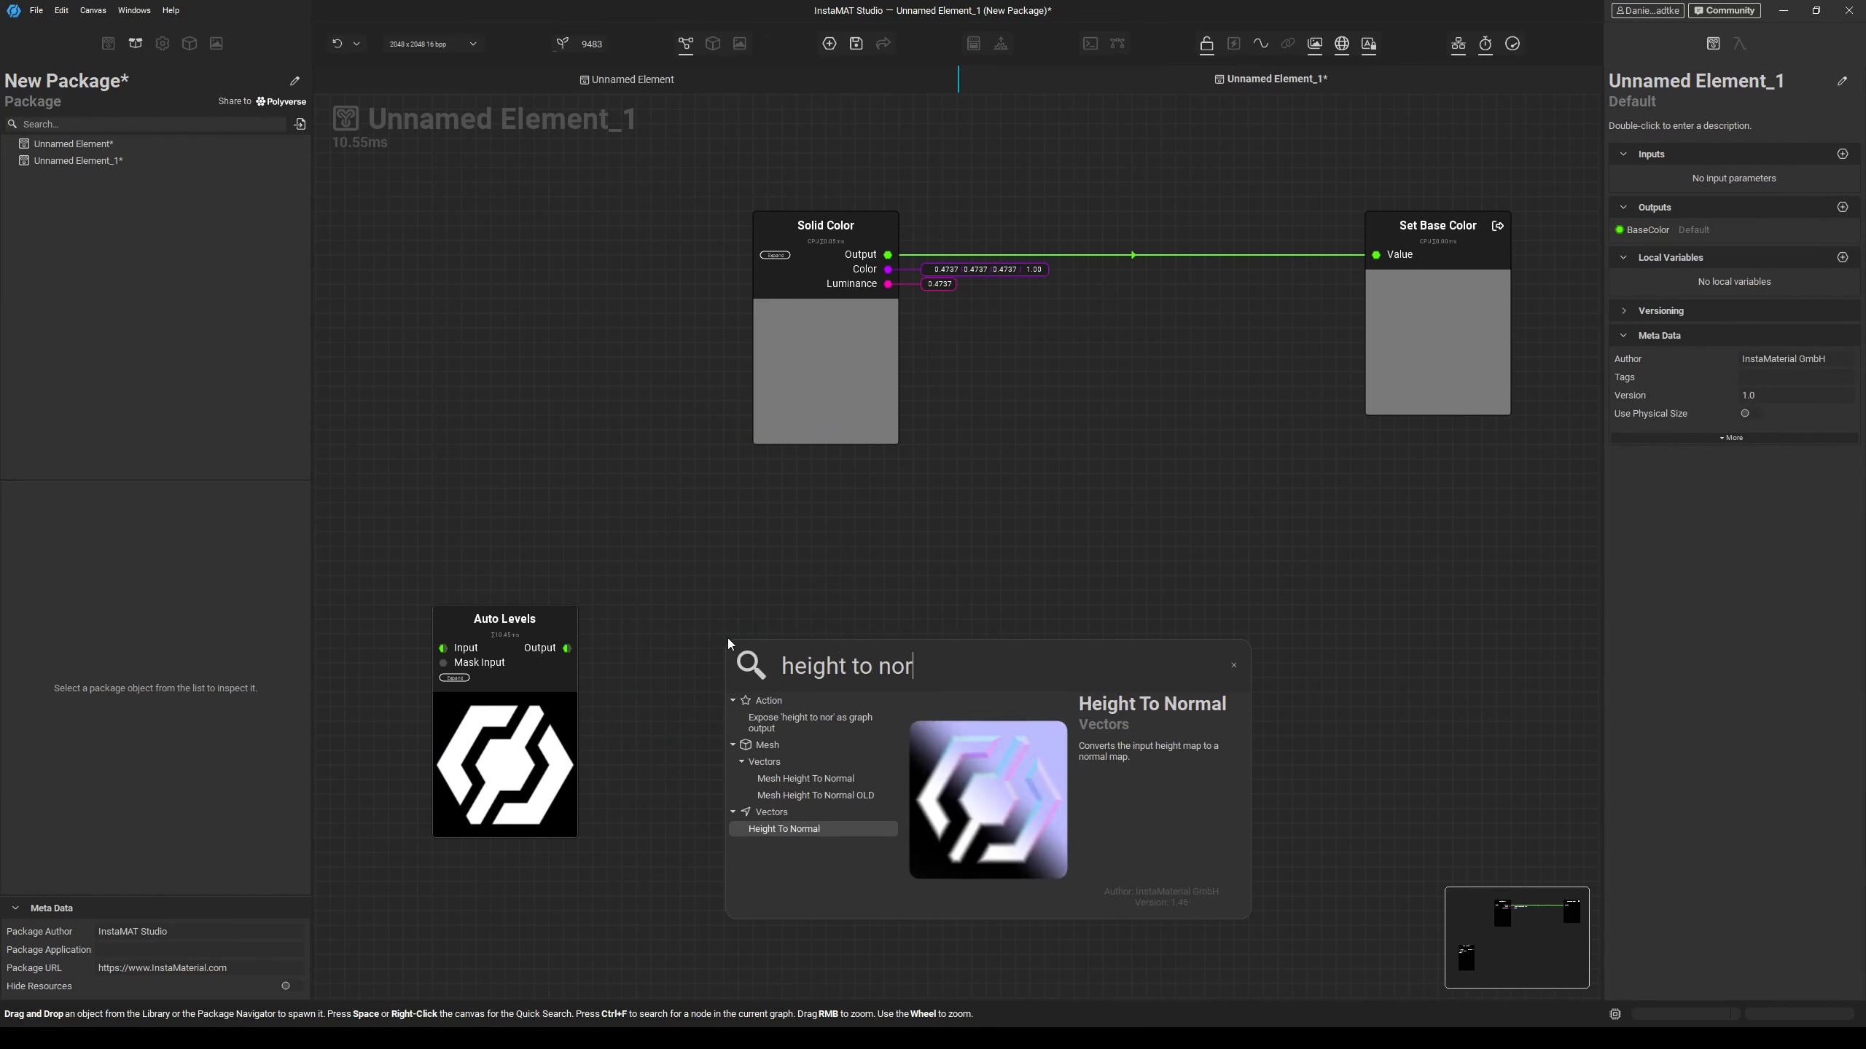
pyautogui.press('Return')
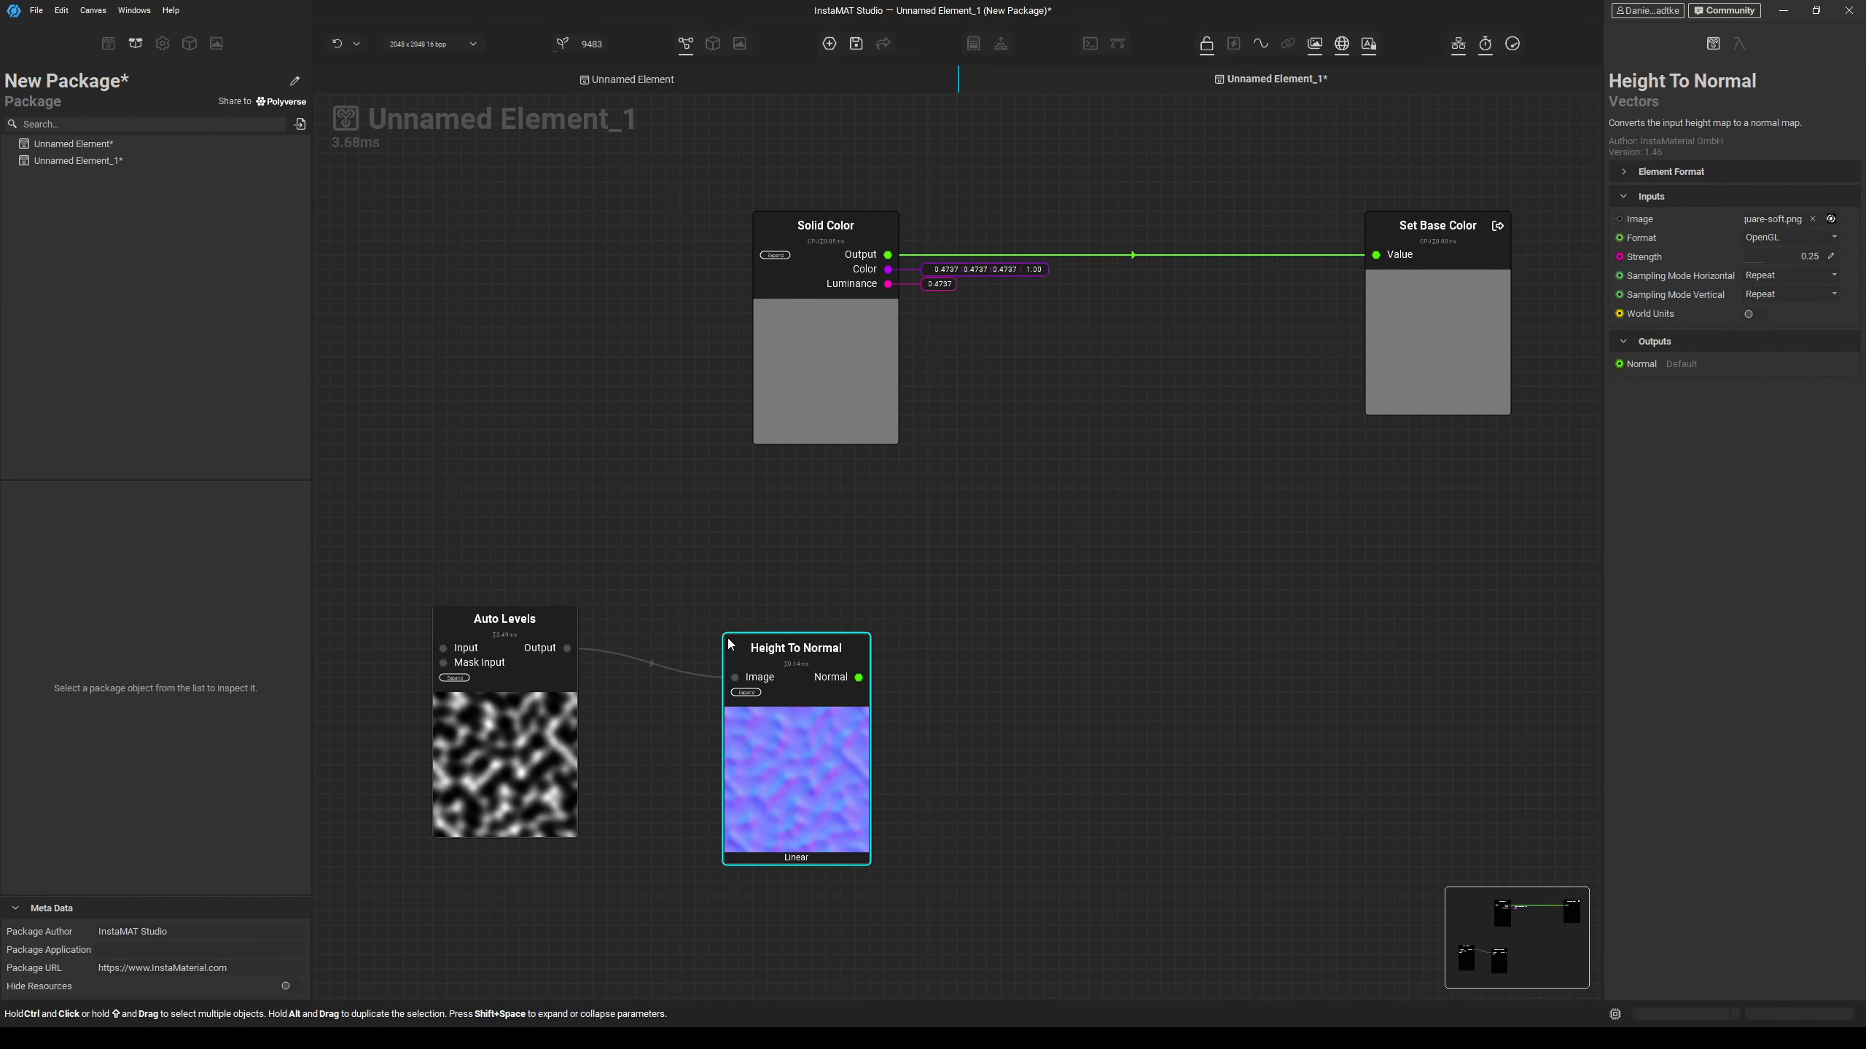
pyautogui.moveTo(824, 723); pyautogui.dragTo(852, 667)
pyautogui.moveTo(532, 728); pyautogui.dragTo(532, 698)
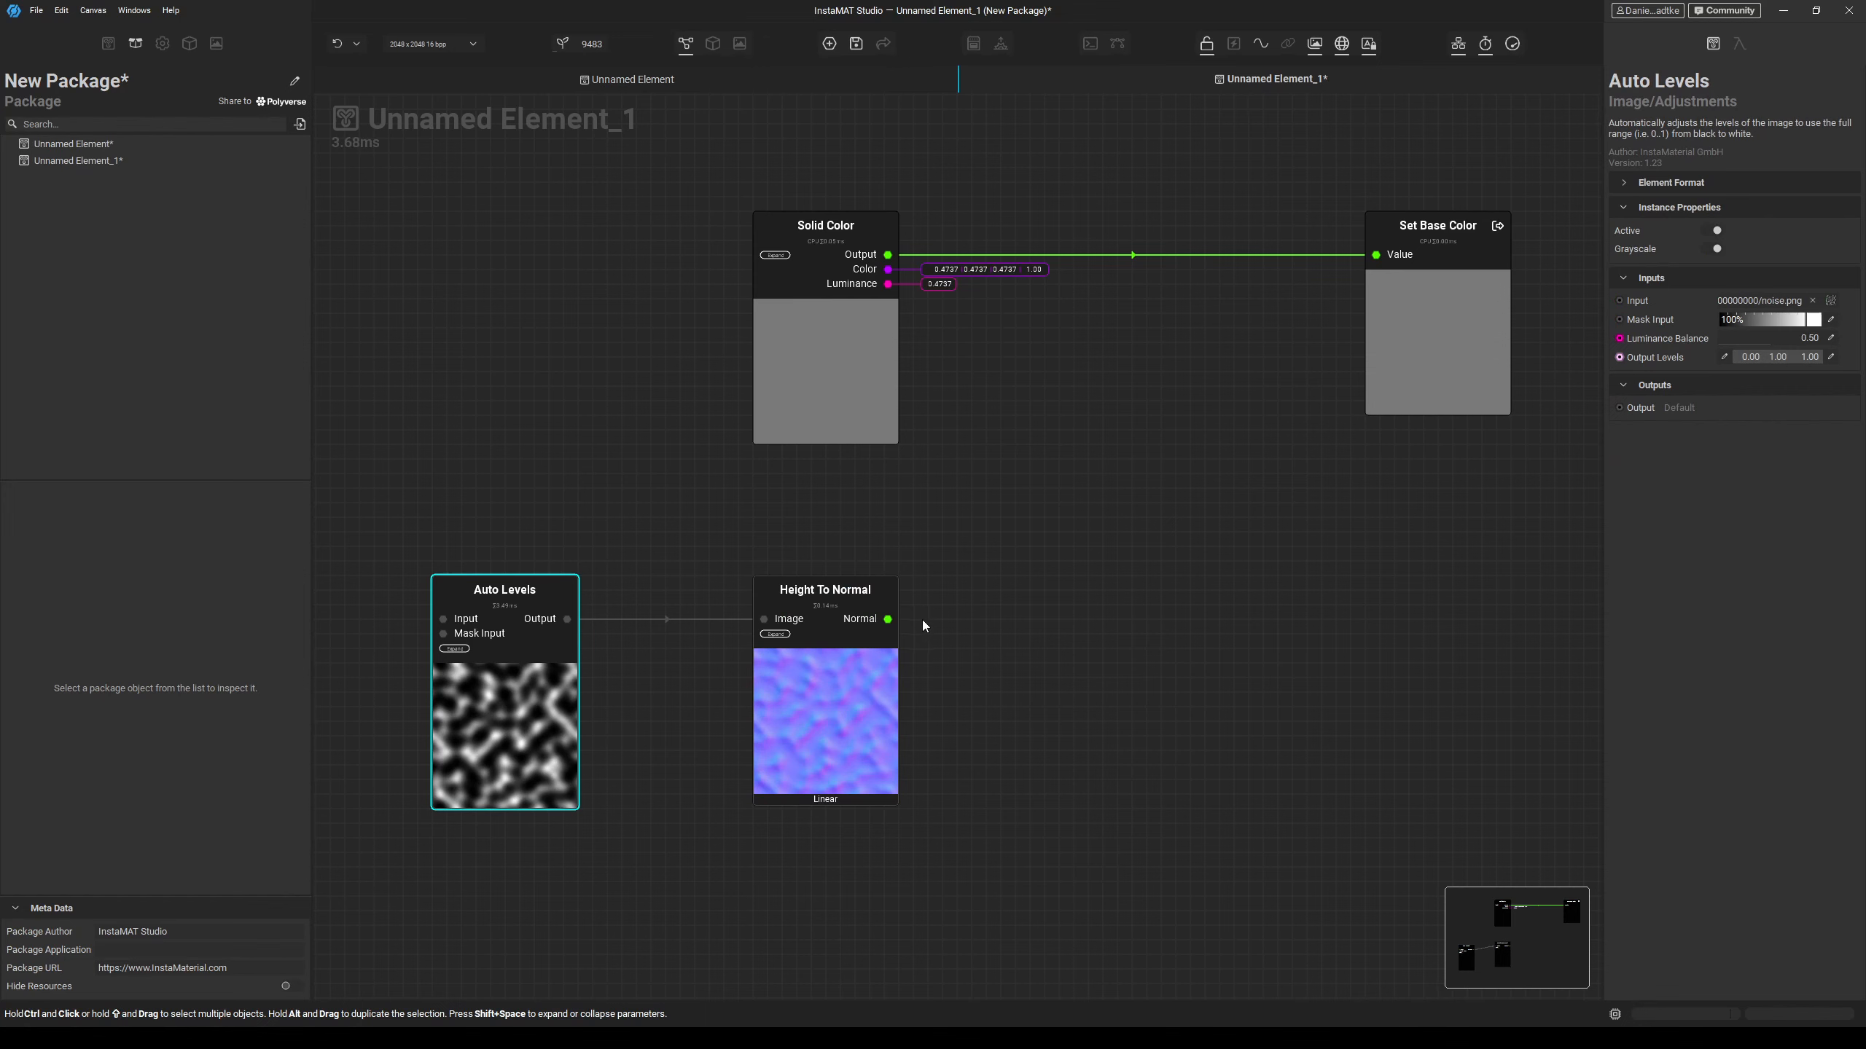
# Expose the Height To Normal output as a Normal graph output.
pyautogui.moveTo(887, 619); pyautogui.dragTo(1072, 621)
pyautogui.click(1192, 691)
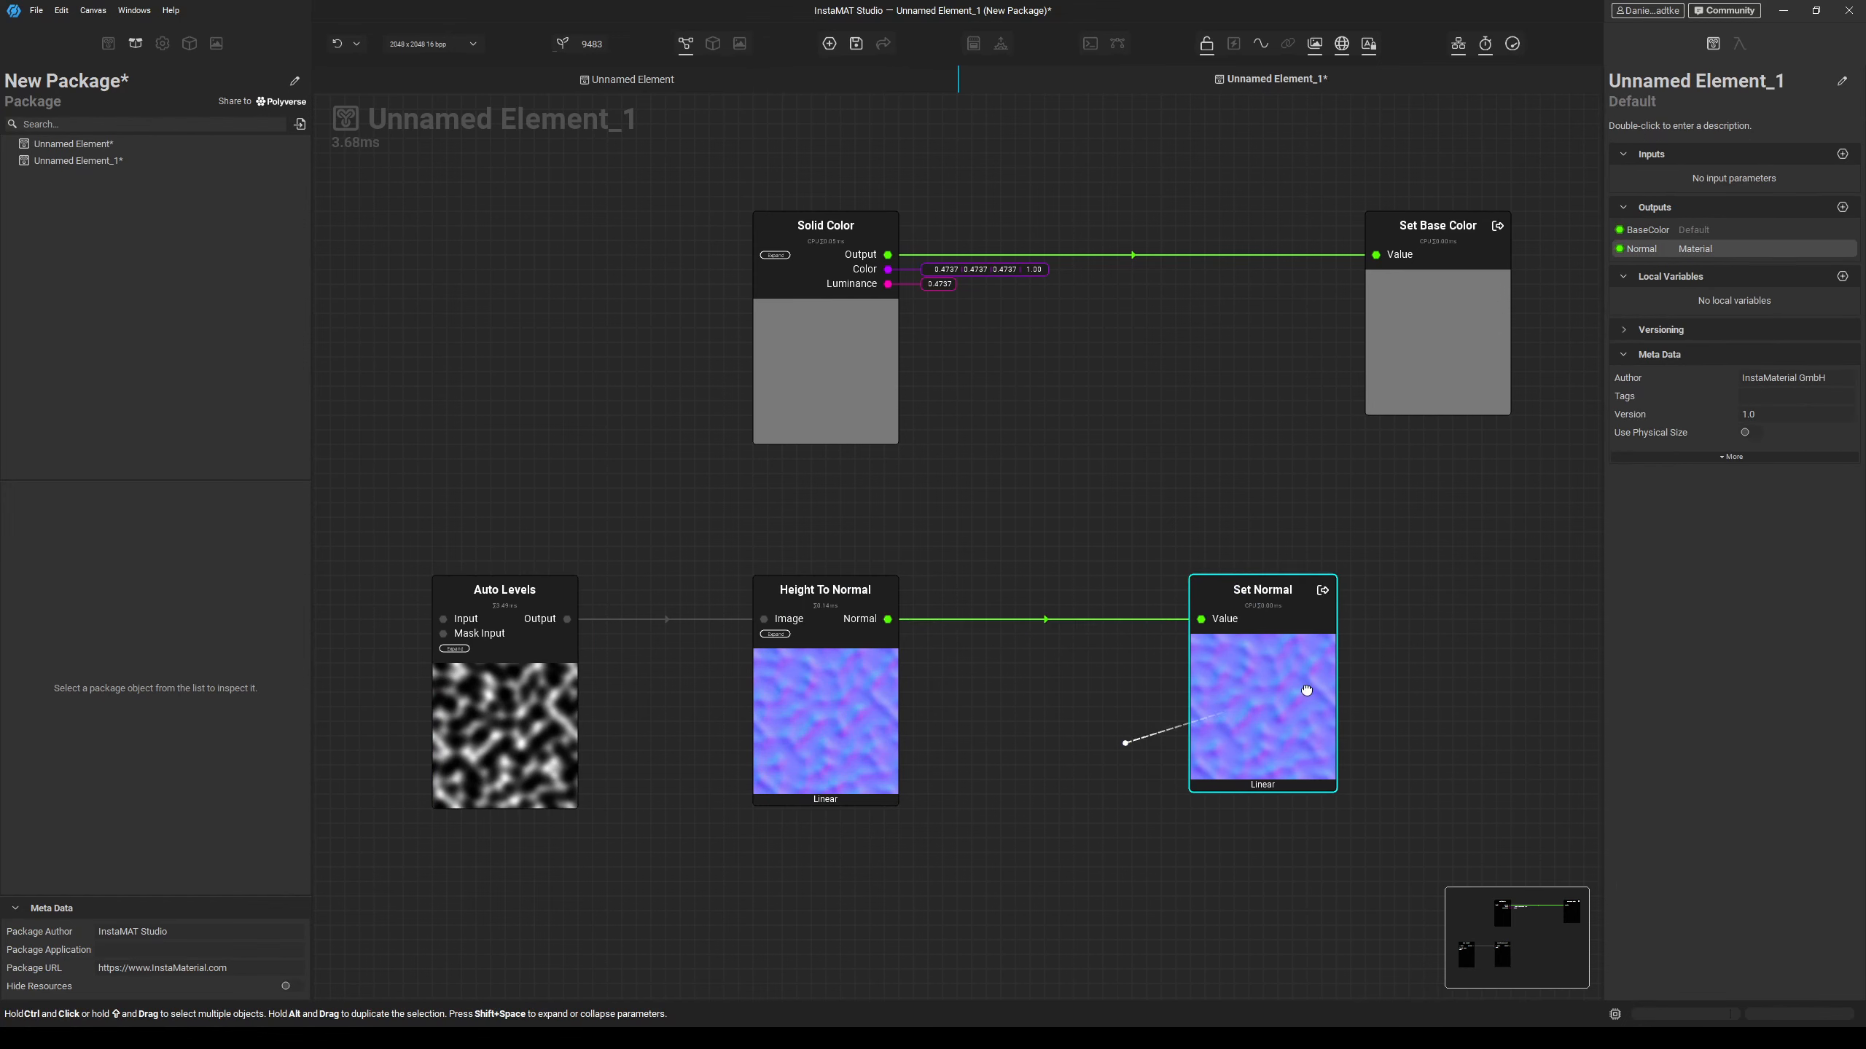
pyautogui.moveTo(1306, 691); pyautogui.dragTo(1477, 695)
# Duplicate the Solid Color node below Height To Normal and switch the copy to grayscale.
pyautogui.scroll(-3, 1120, 714)
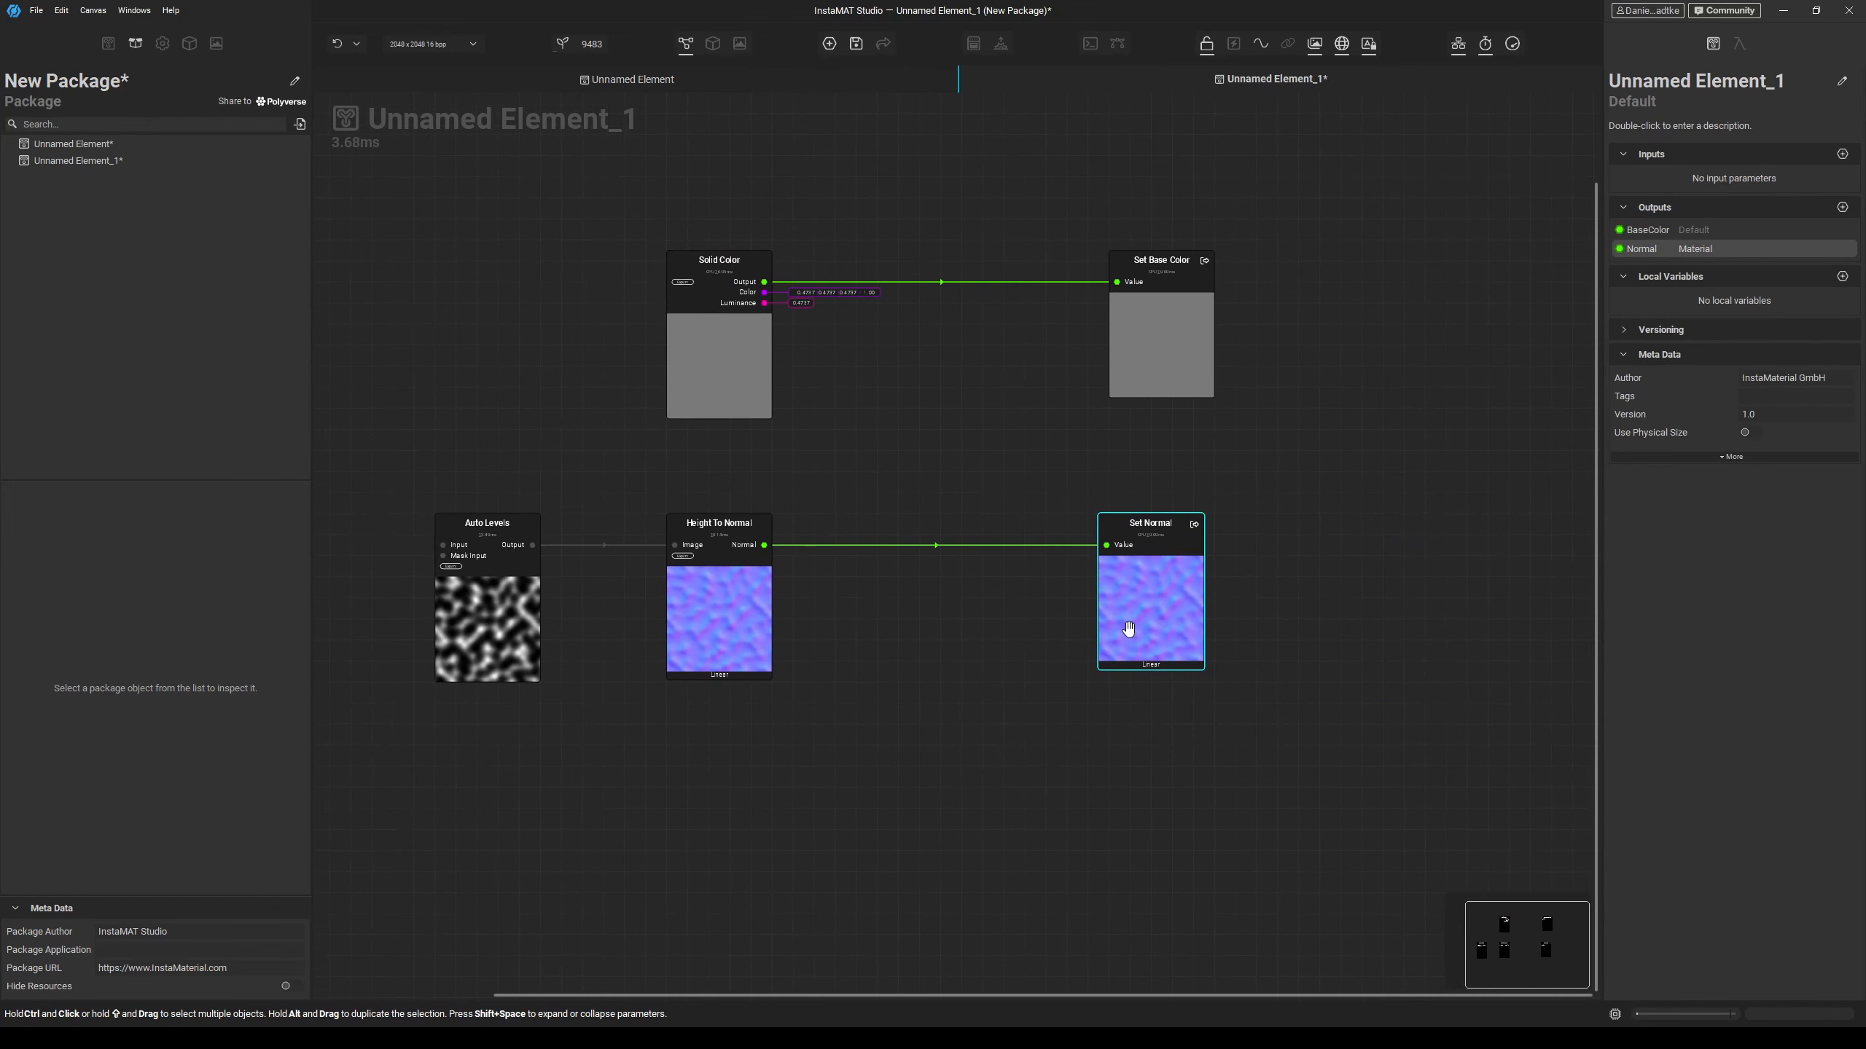
pyautogui.moveTo(1129, 629); pyautogui.dragTo(1140, 629)
pyautogui.click(874, 530)
pyautogui.click(730, 375)
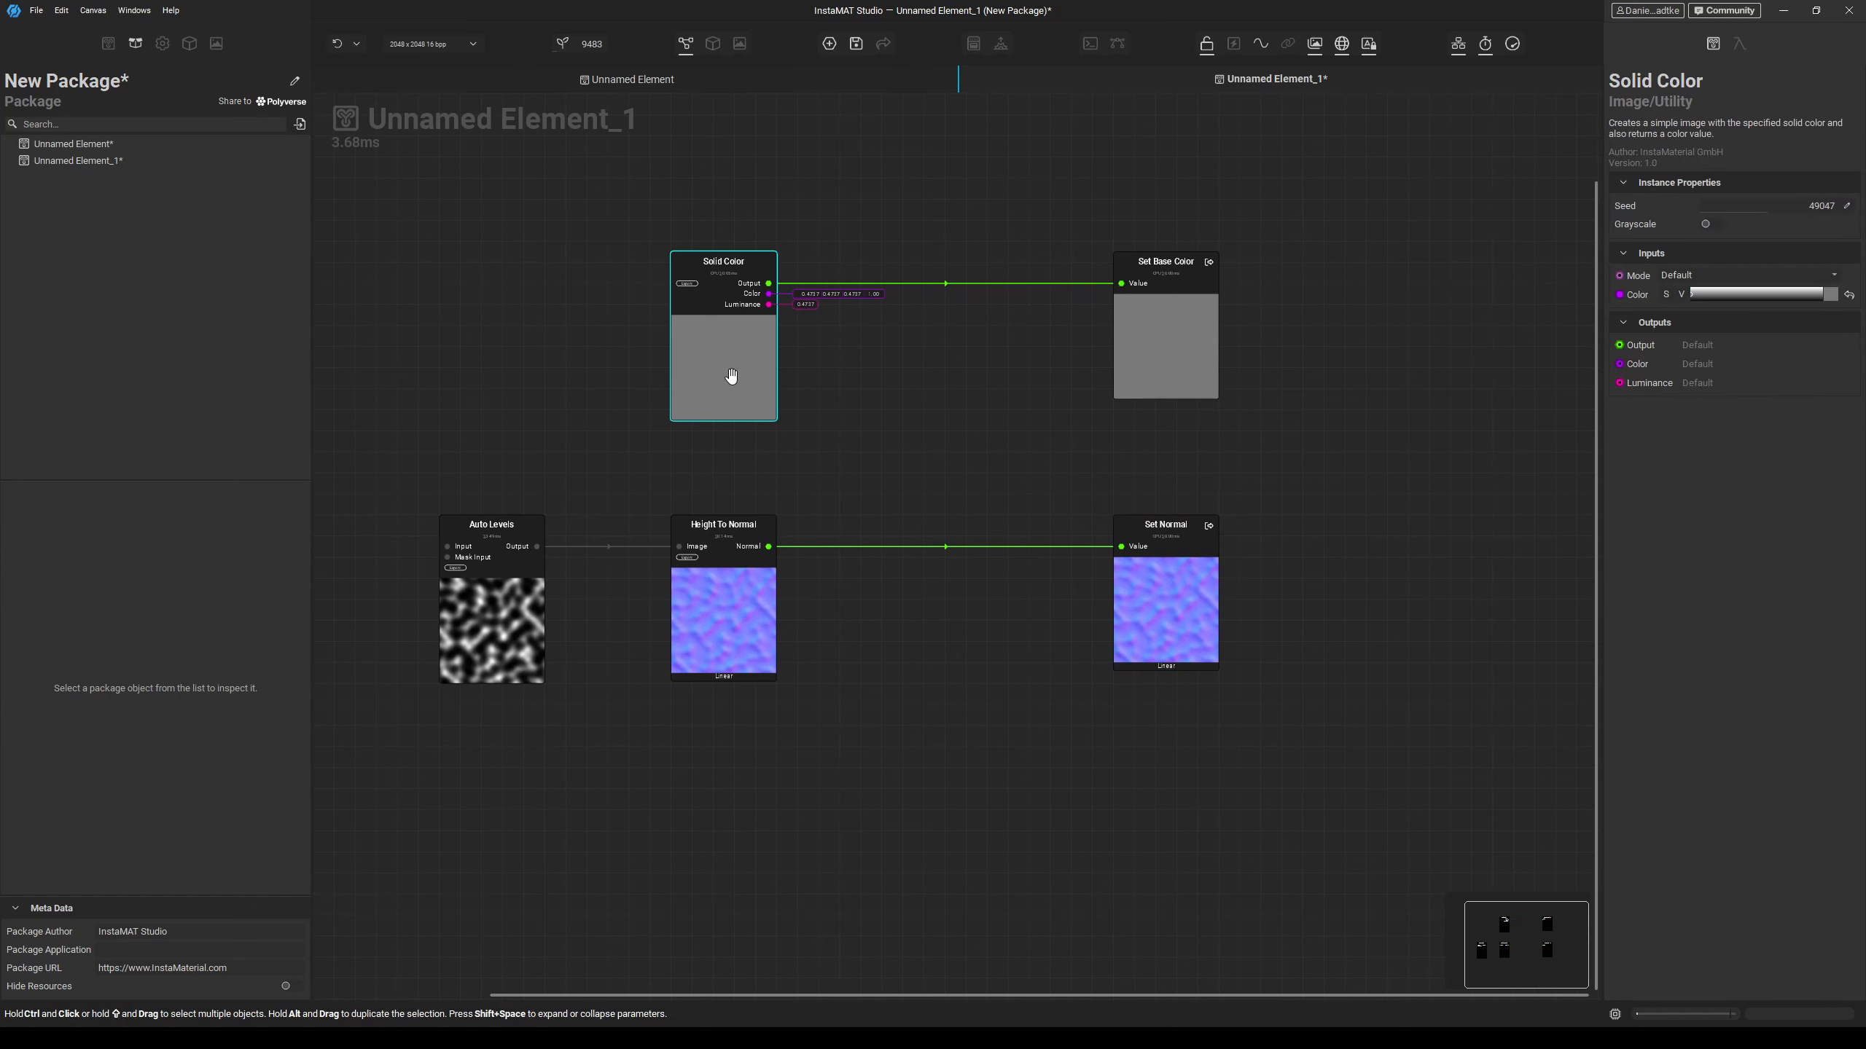
pyautogui.keyDown('alt'); pyautogui.moveTo(722, 350); pyautogui.dragTo(714, 812); pyautogui.keyUp('alt')
pyautogui.click(1709, 227)
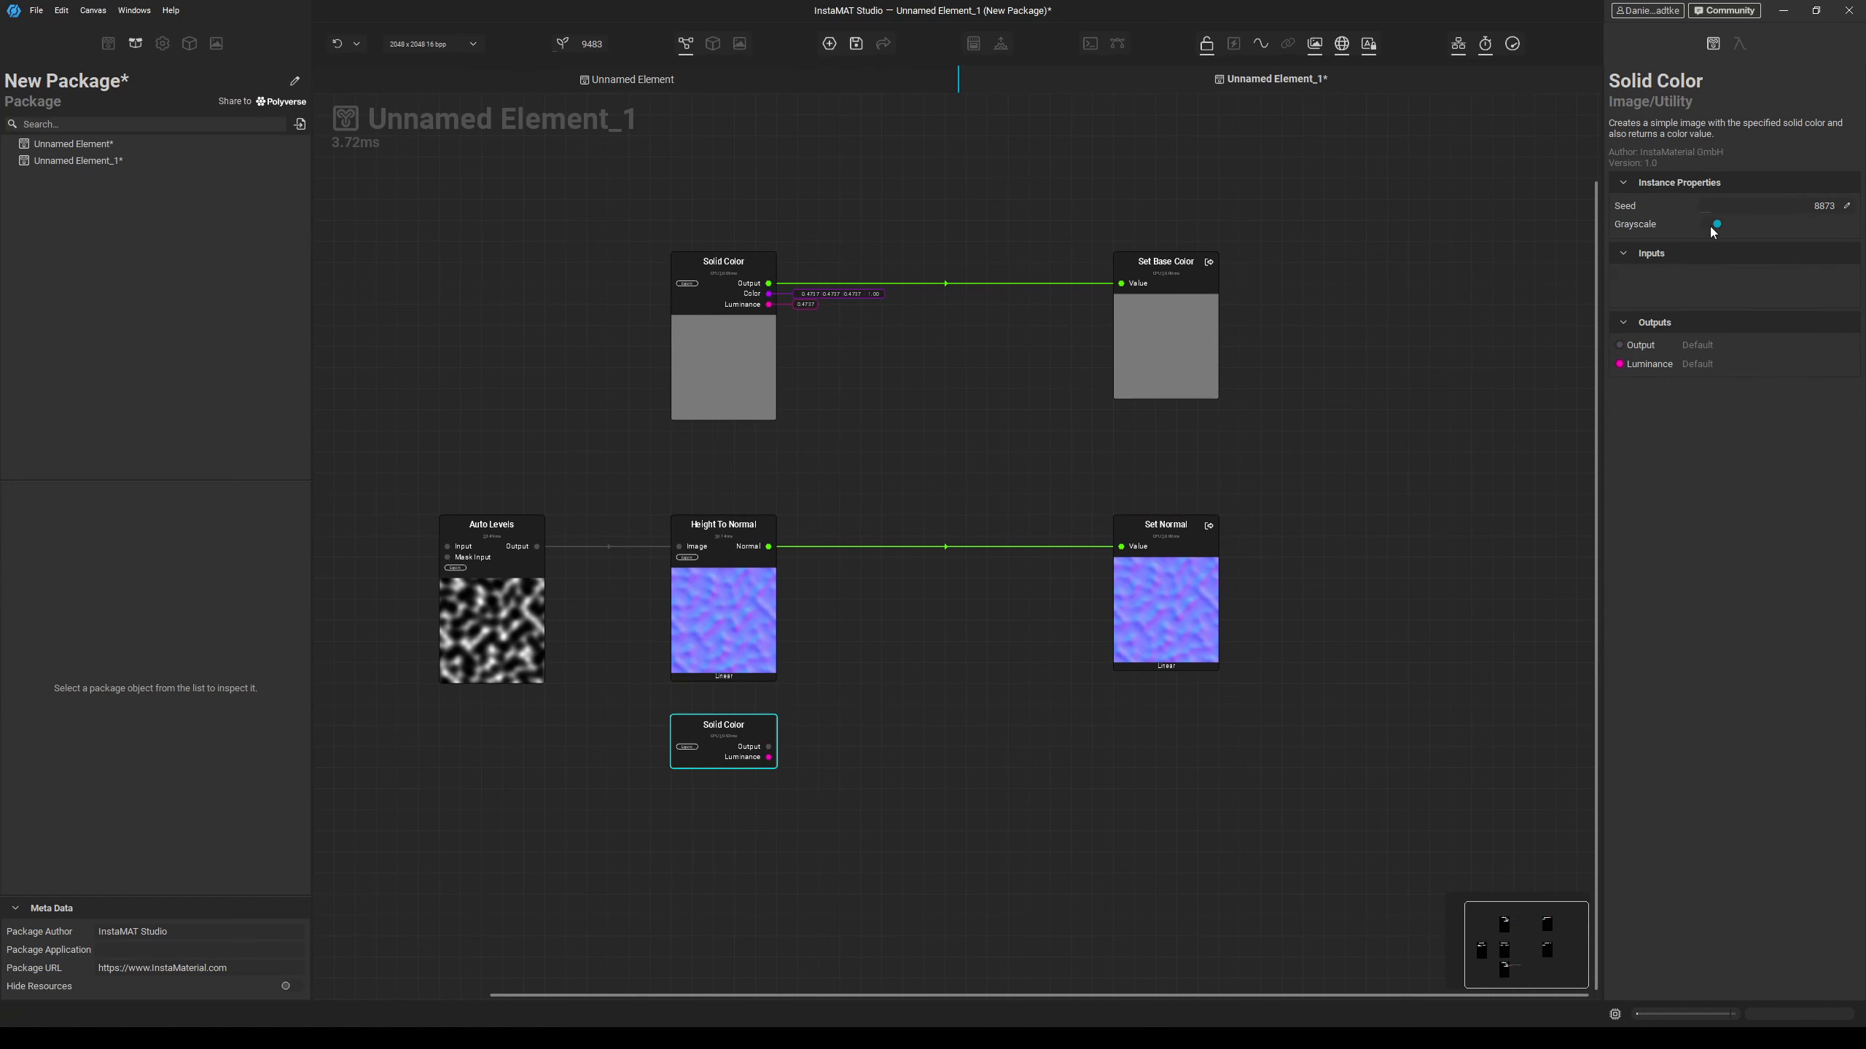
# Duplicate the grayscale Solid Color node once more and set the upper copy's luminance to 1.
pyautogui.moveTo(996, 428); pyautogui.dragTo(1023, 219, button='middle')
pyautogui.keyDown('alt'); pyautogui.moveTo(765, 606); pyautogui.dragTo(767, 797); pyautogui.keyUp('alt')
pyautogui.click(767, 605)
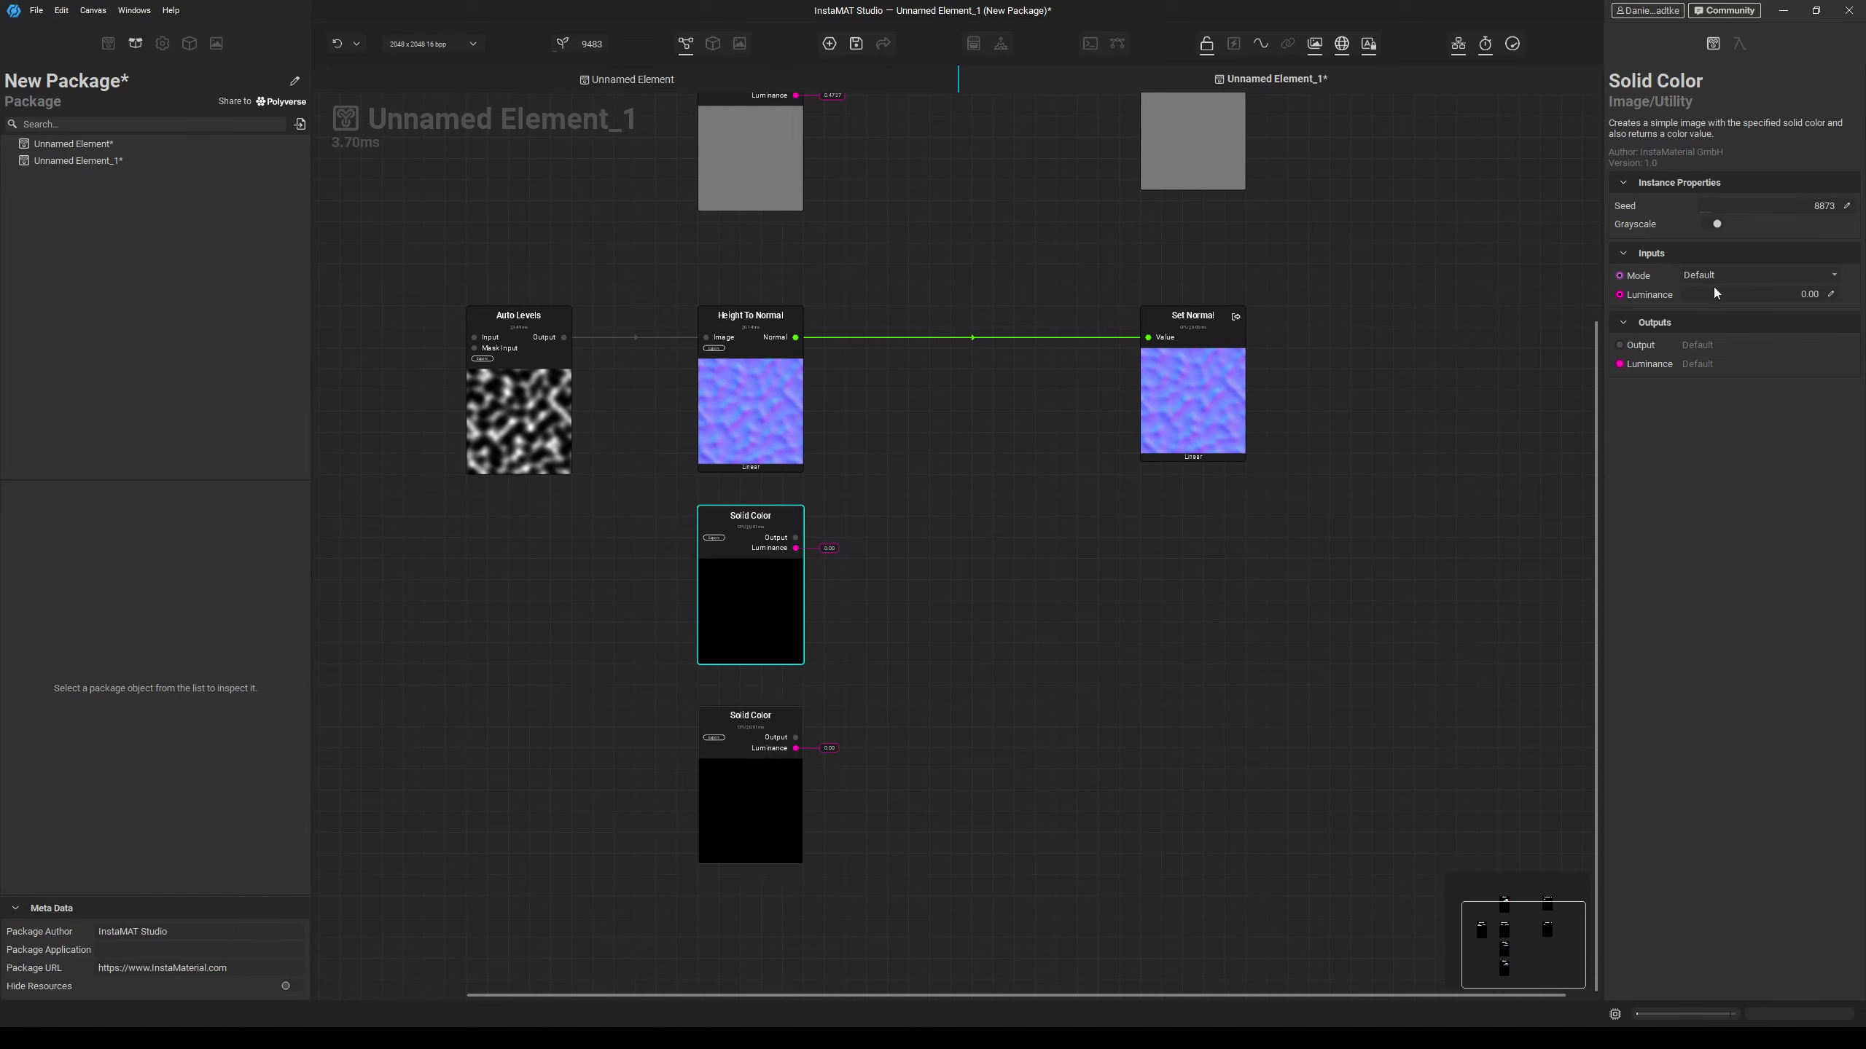
pyautogui.moveTo(1706, 296); pyautogui.dragTo(1837, 294)
# Expose the white Solid Color output as a Roughness graph output.
pyautogui.moveTo(796, 538); pyautogui.dragTo(1100, 545)
pyautogui.write('Roughne')
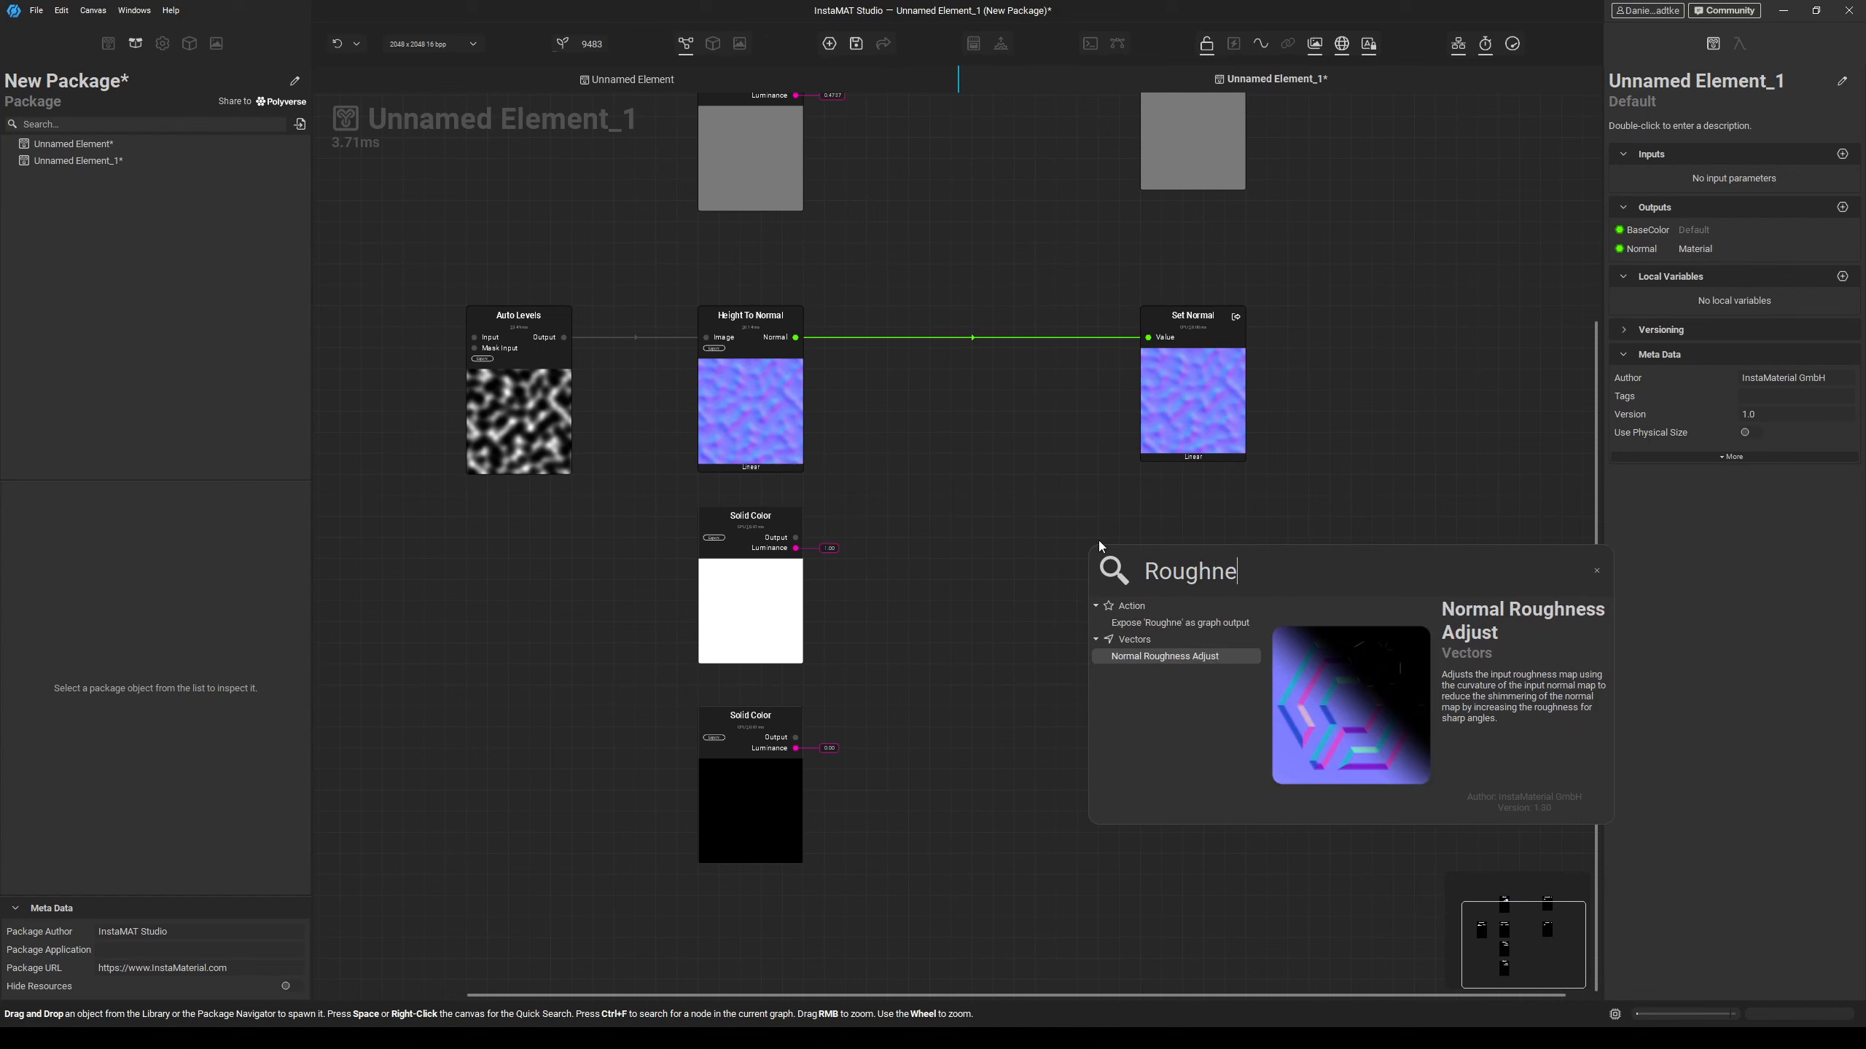
pyautogui.write('ss')
pyautogui.press('Return')
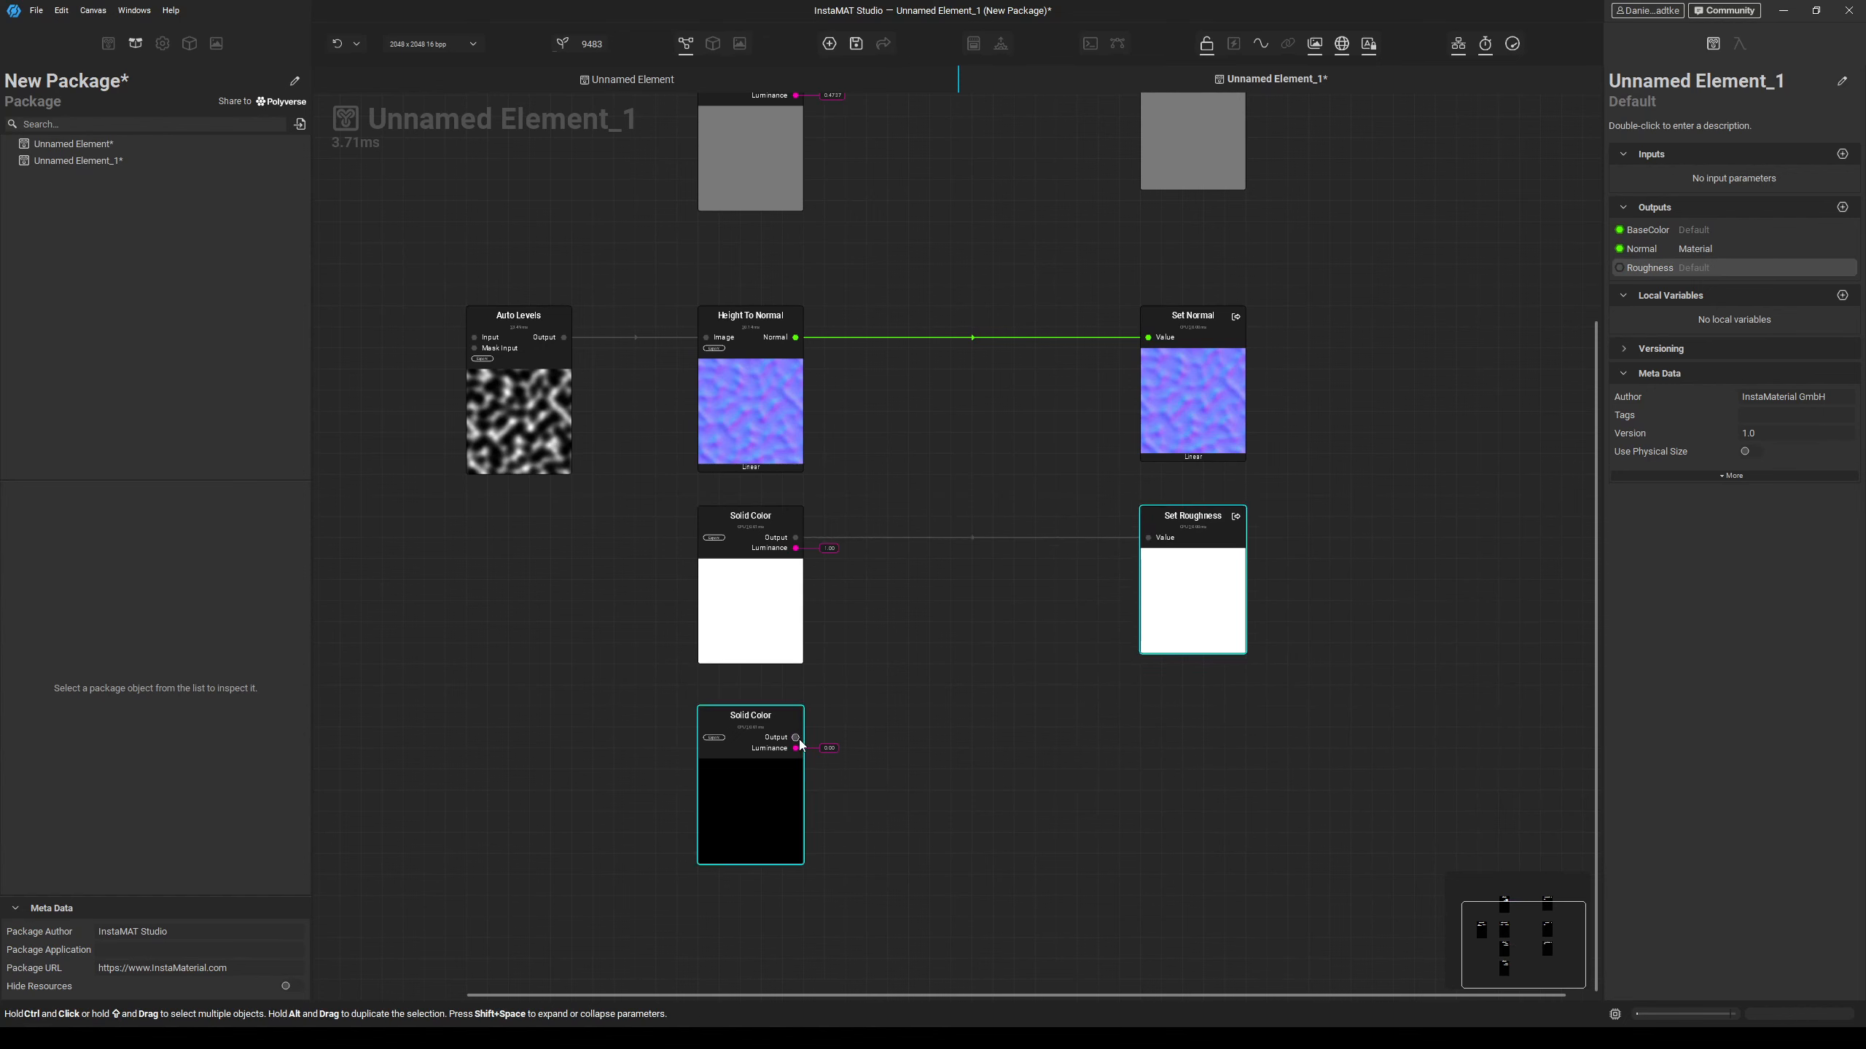
# Expose the black Solid Color output as a Metalness graph output.
pyautogui.moveTo(796, 738); pyautogui.dragTo(1064, 739)
pyautogui.write('Metall')
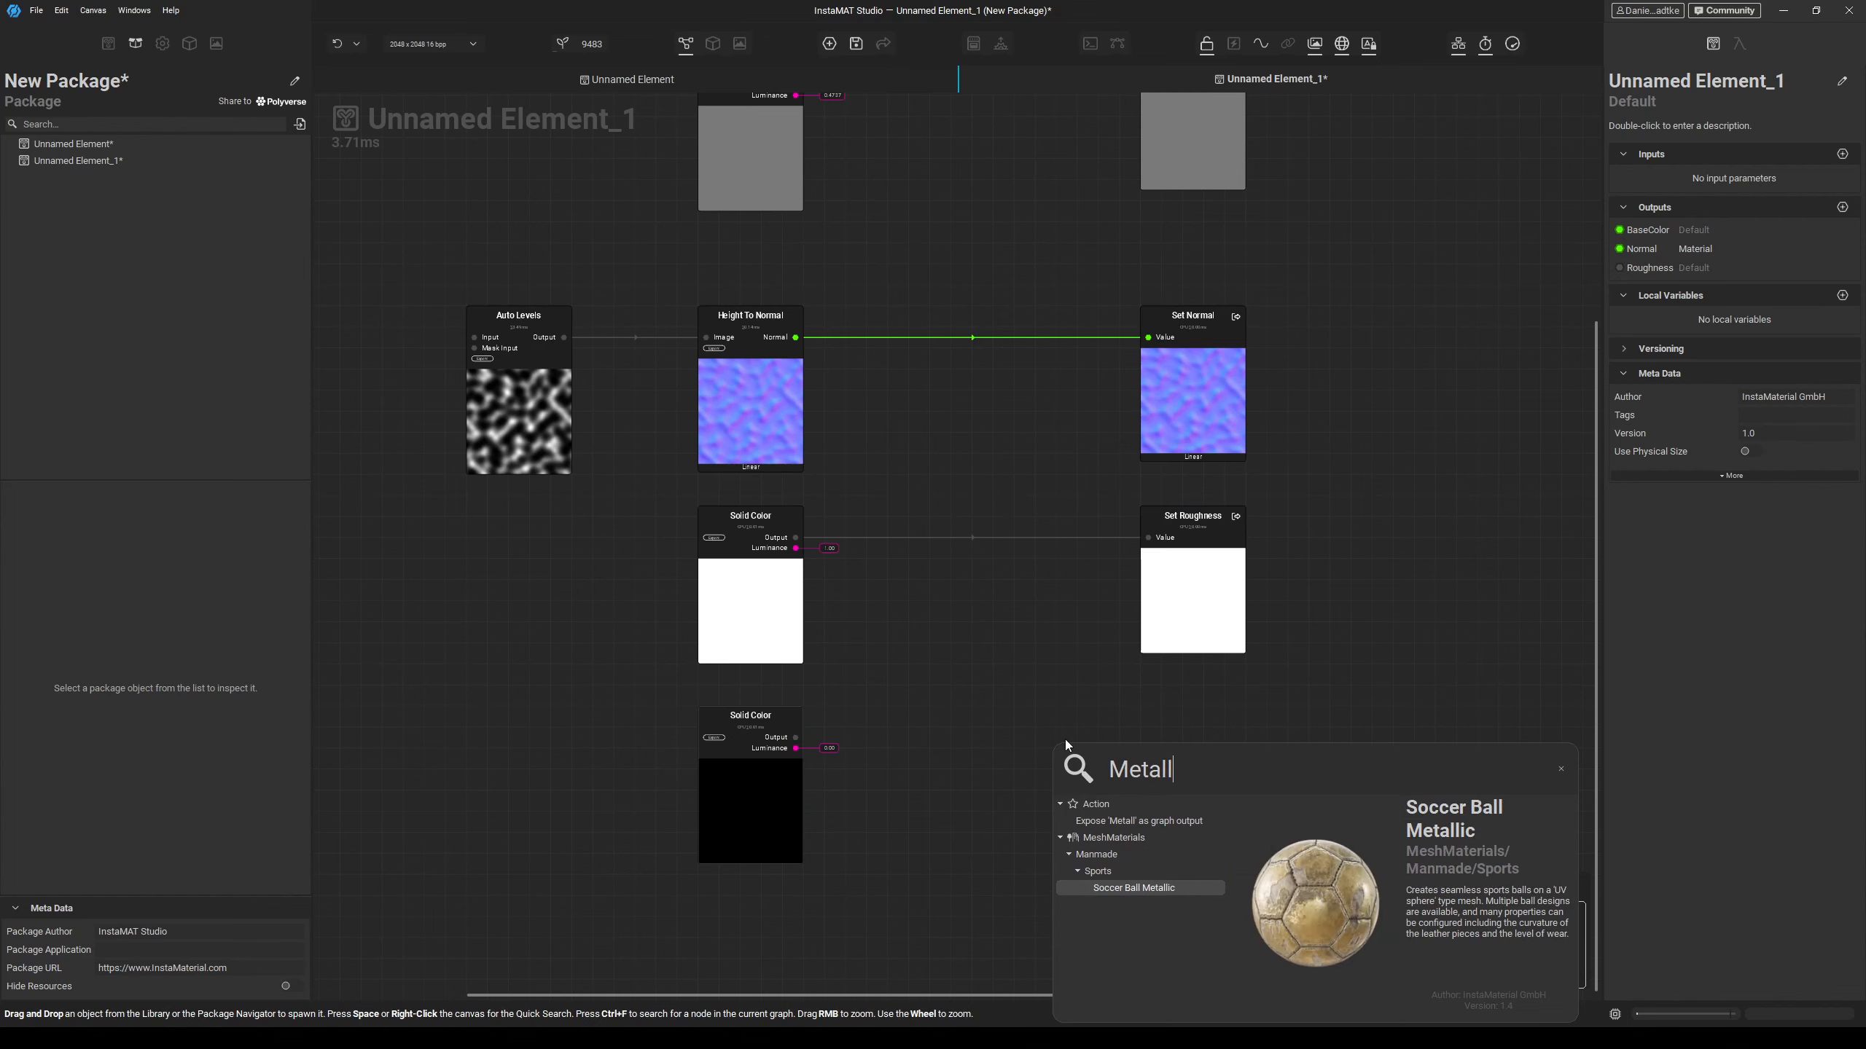
pyautogui.write('ne')
pyautogui.press('BackSpace')
pyautogui.press('BackSpace')
pyautogui.press('BackSpace')
pyautogui.write('ness')
pyautogui.press('Return')
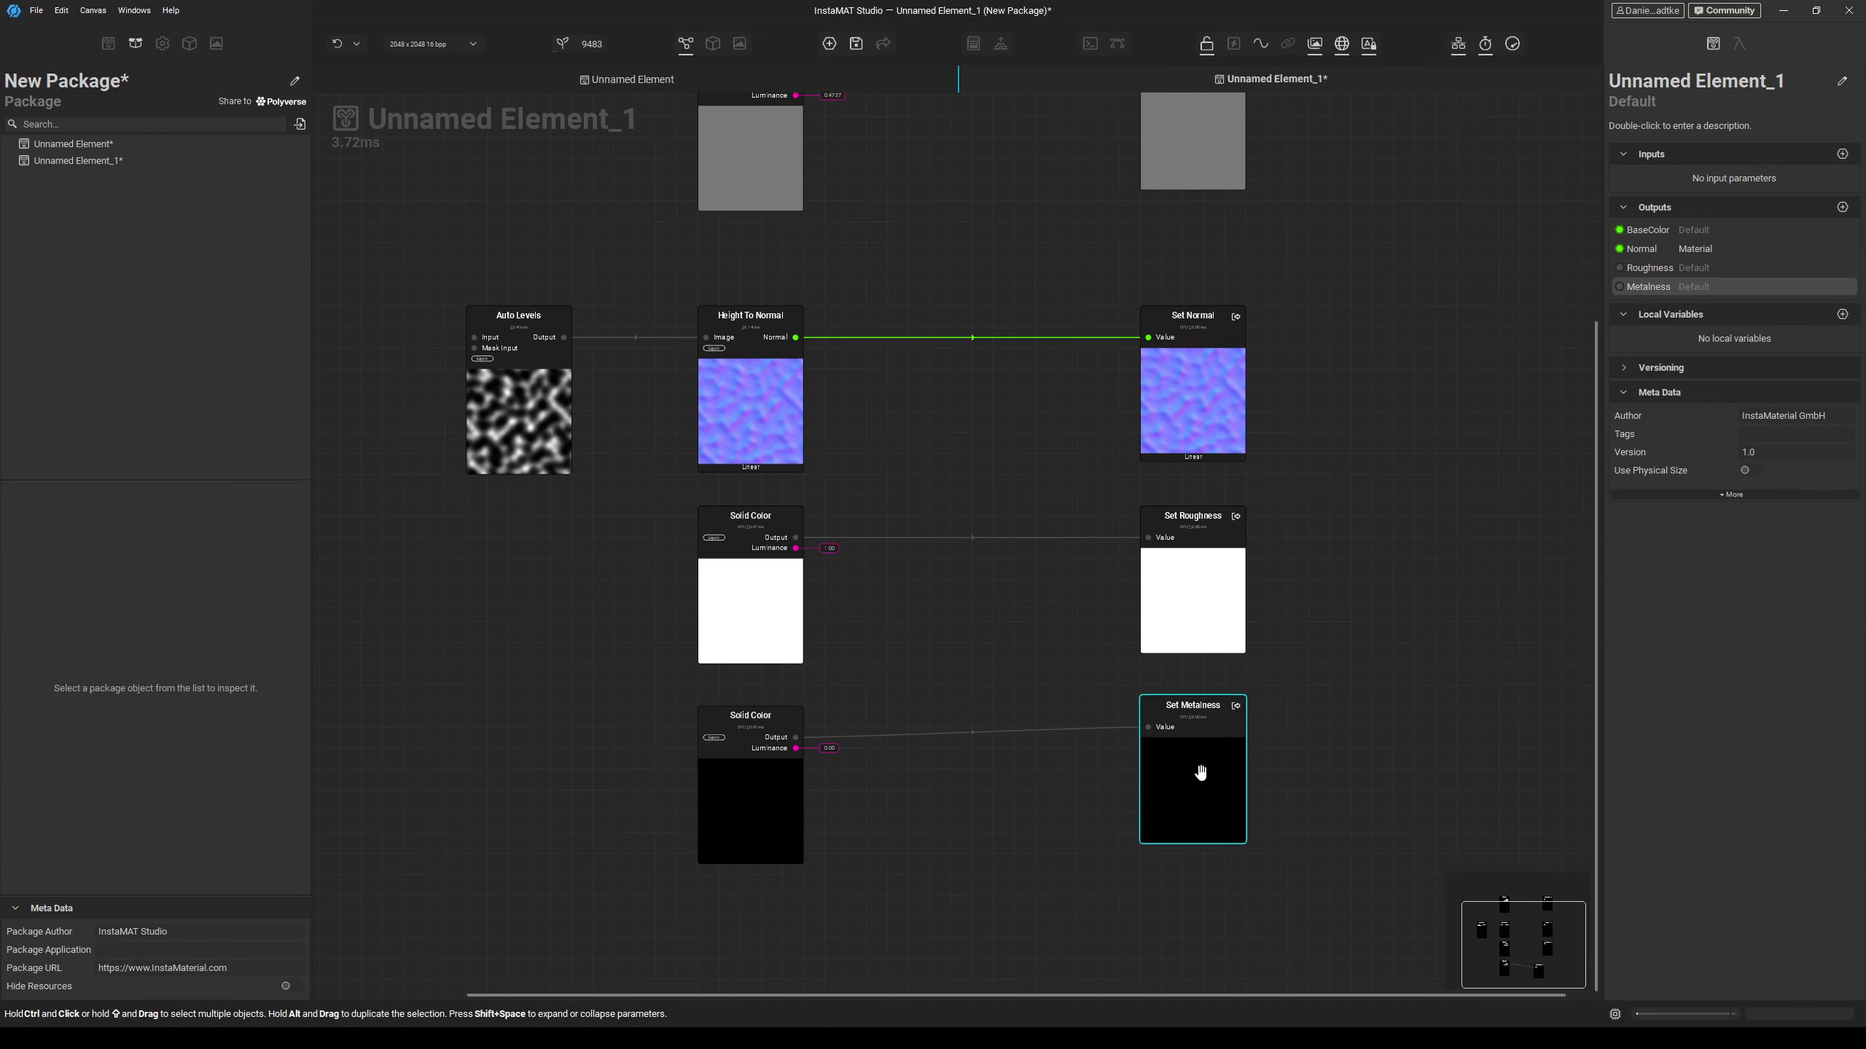
# Add a Height To Ambient Occlusion node fed by the Auto Levels output.
pyautogui.scroll(-3, 1075, 660)
pyautogui.moveTo(696, 403); pyautogui.dragTo(563, 409)
pyautogui.rightClick(772, 583)
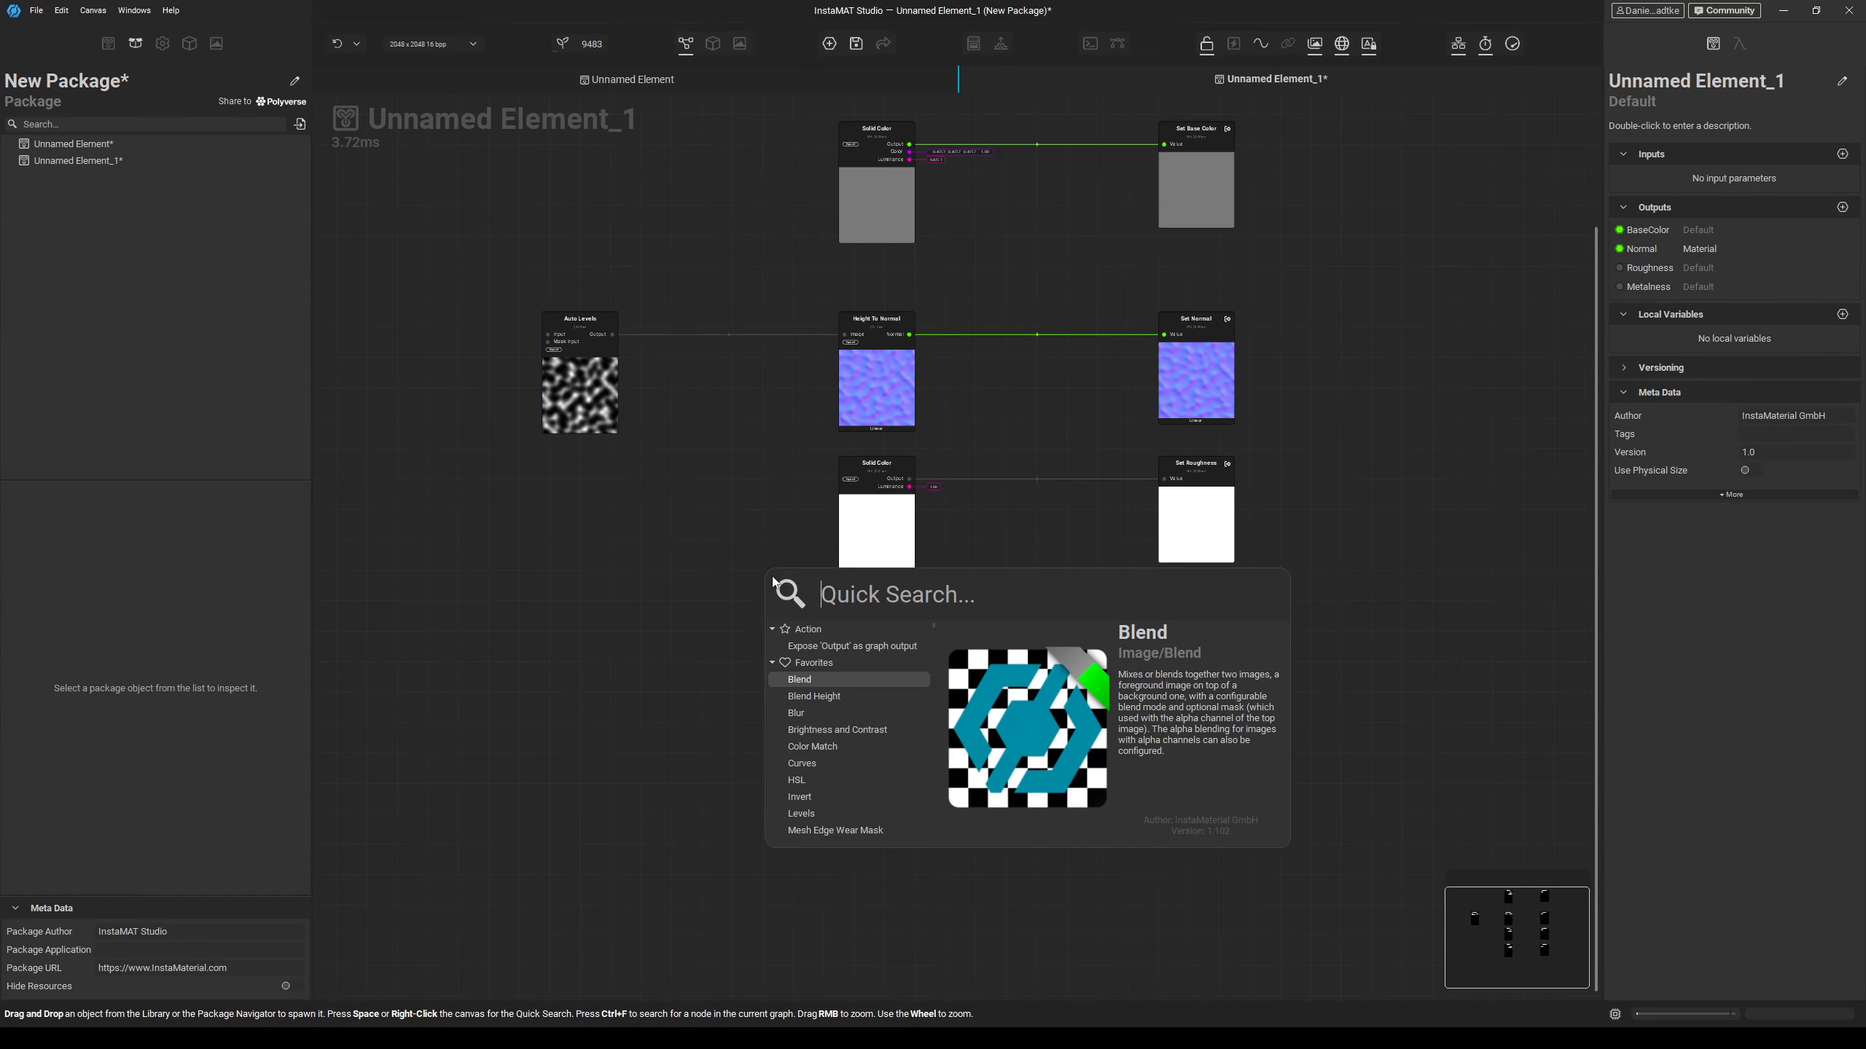
pyautogui.write('height to a')
pyautogui.press('Return')
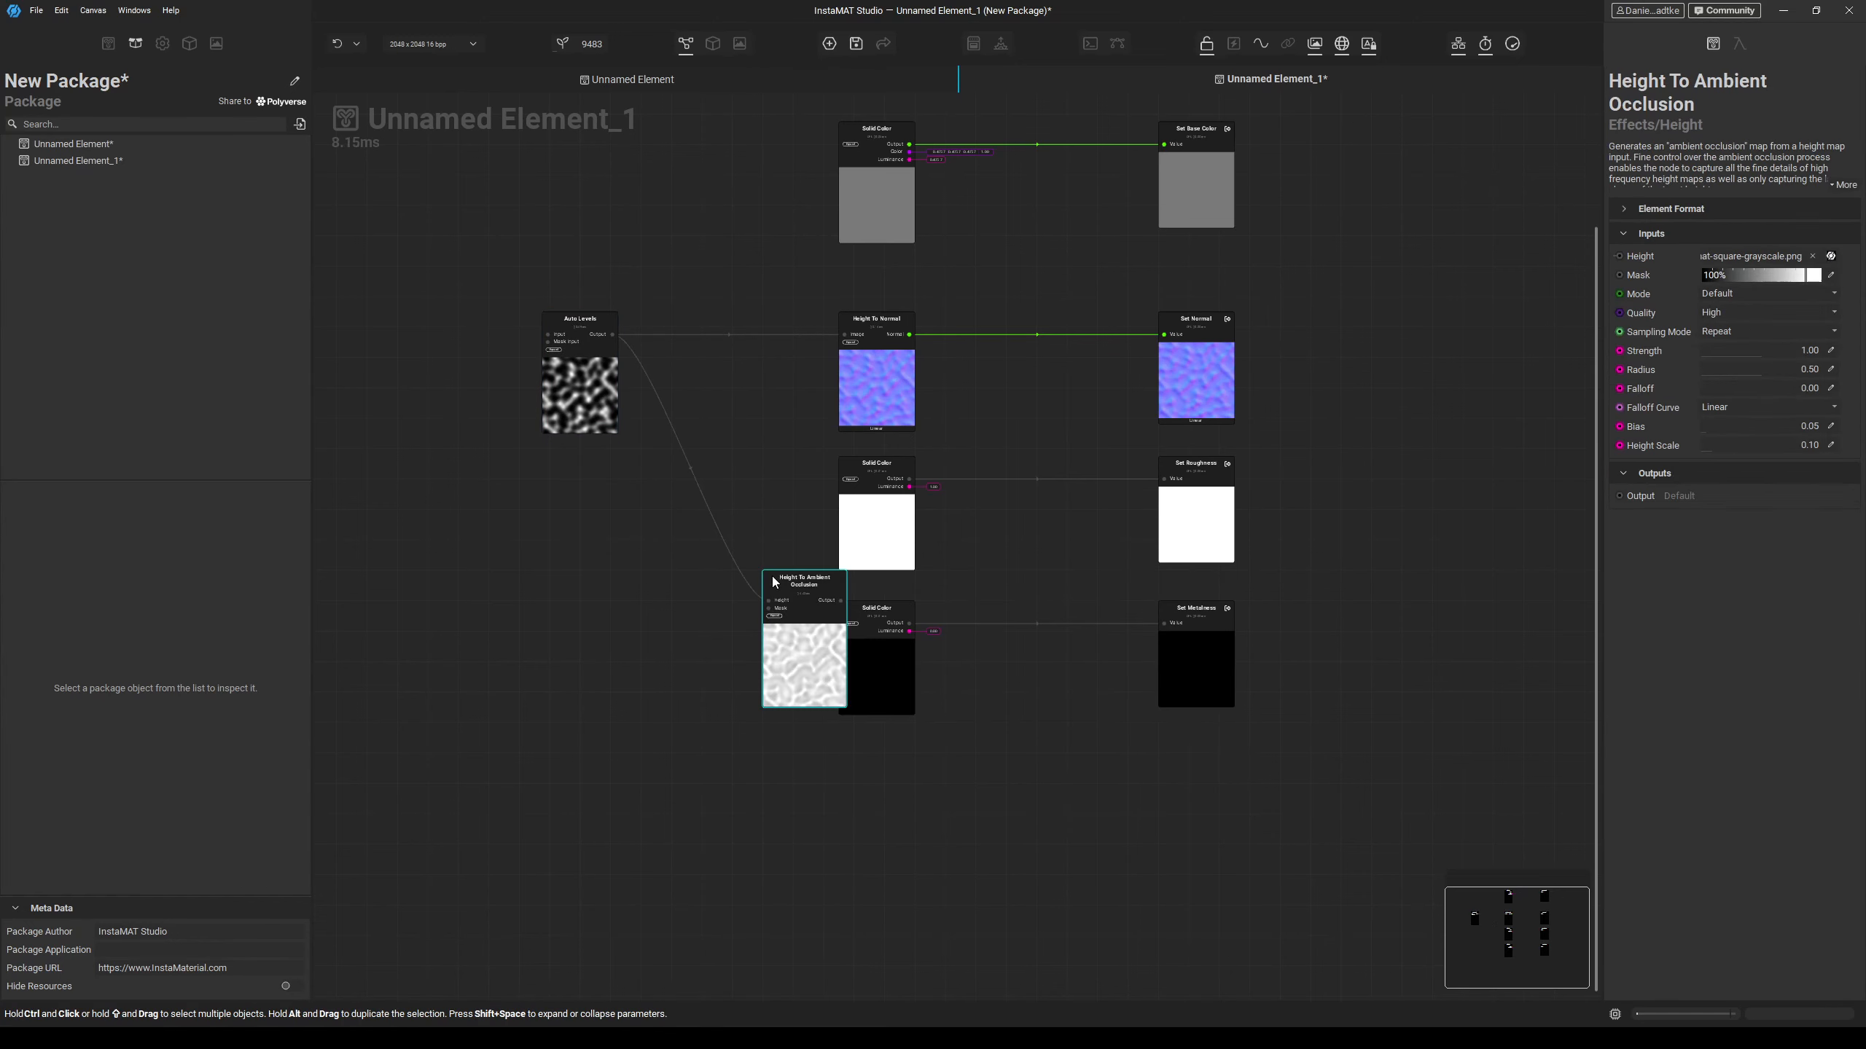
# Set the Height To Ambient Occlusion quality to High and place the node below the black Solid Color.
pyautogui.click(1726, 314)
pyautogui.click(1725, 332)
pyautogui.moveTo(814, 647); pyautogui.dragTo(881, 828)
# Try to expose the Height To Ambient Occlusion output as an AmbientOcclusion graph output.
pyautogui.click(1093, 776)
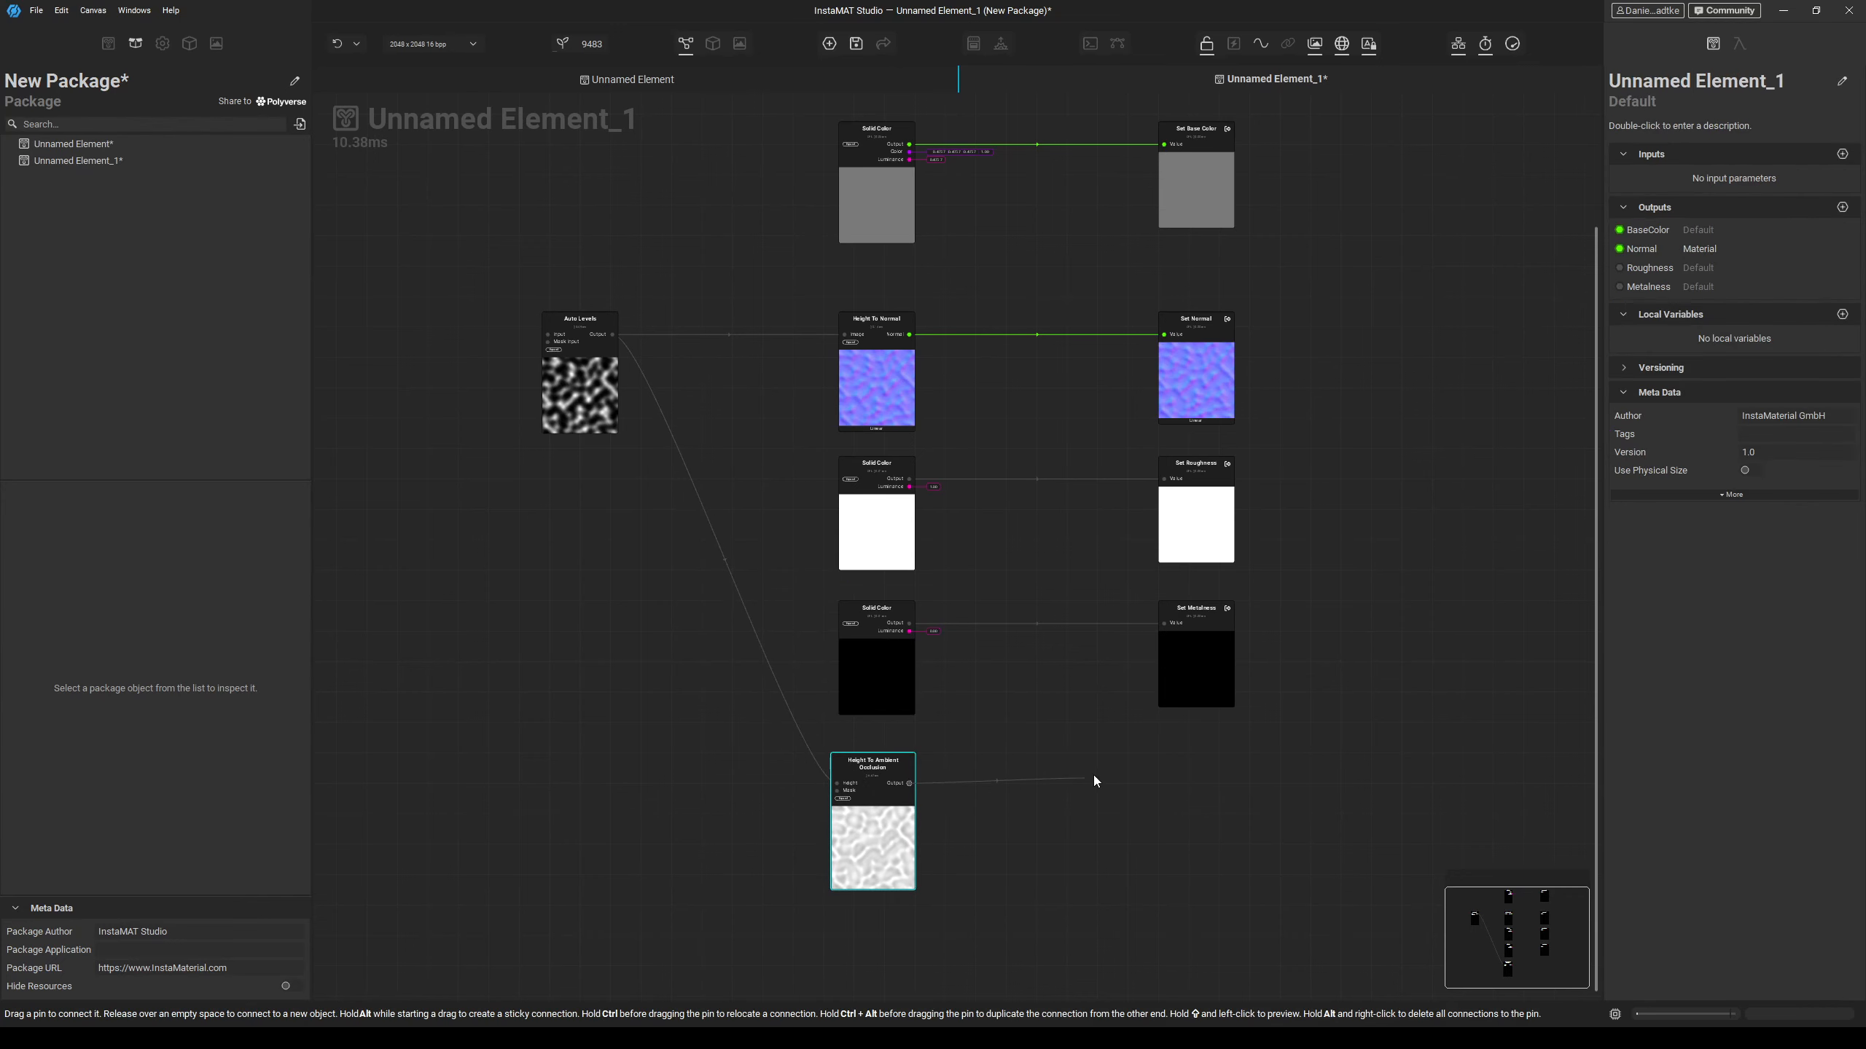
pyautogui.rightClick(1093, 776)
pyautogui.write('Ambient')
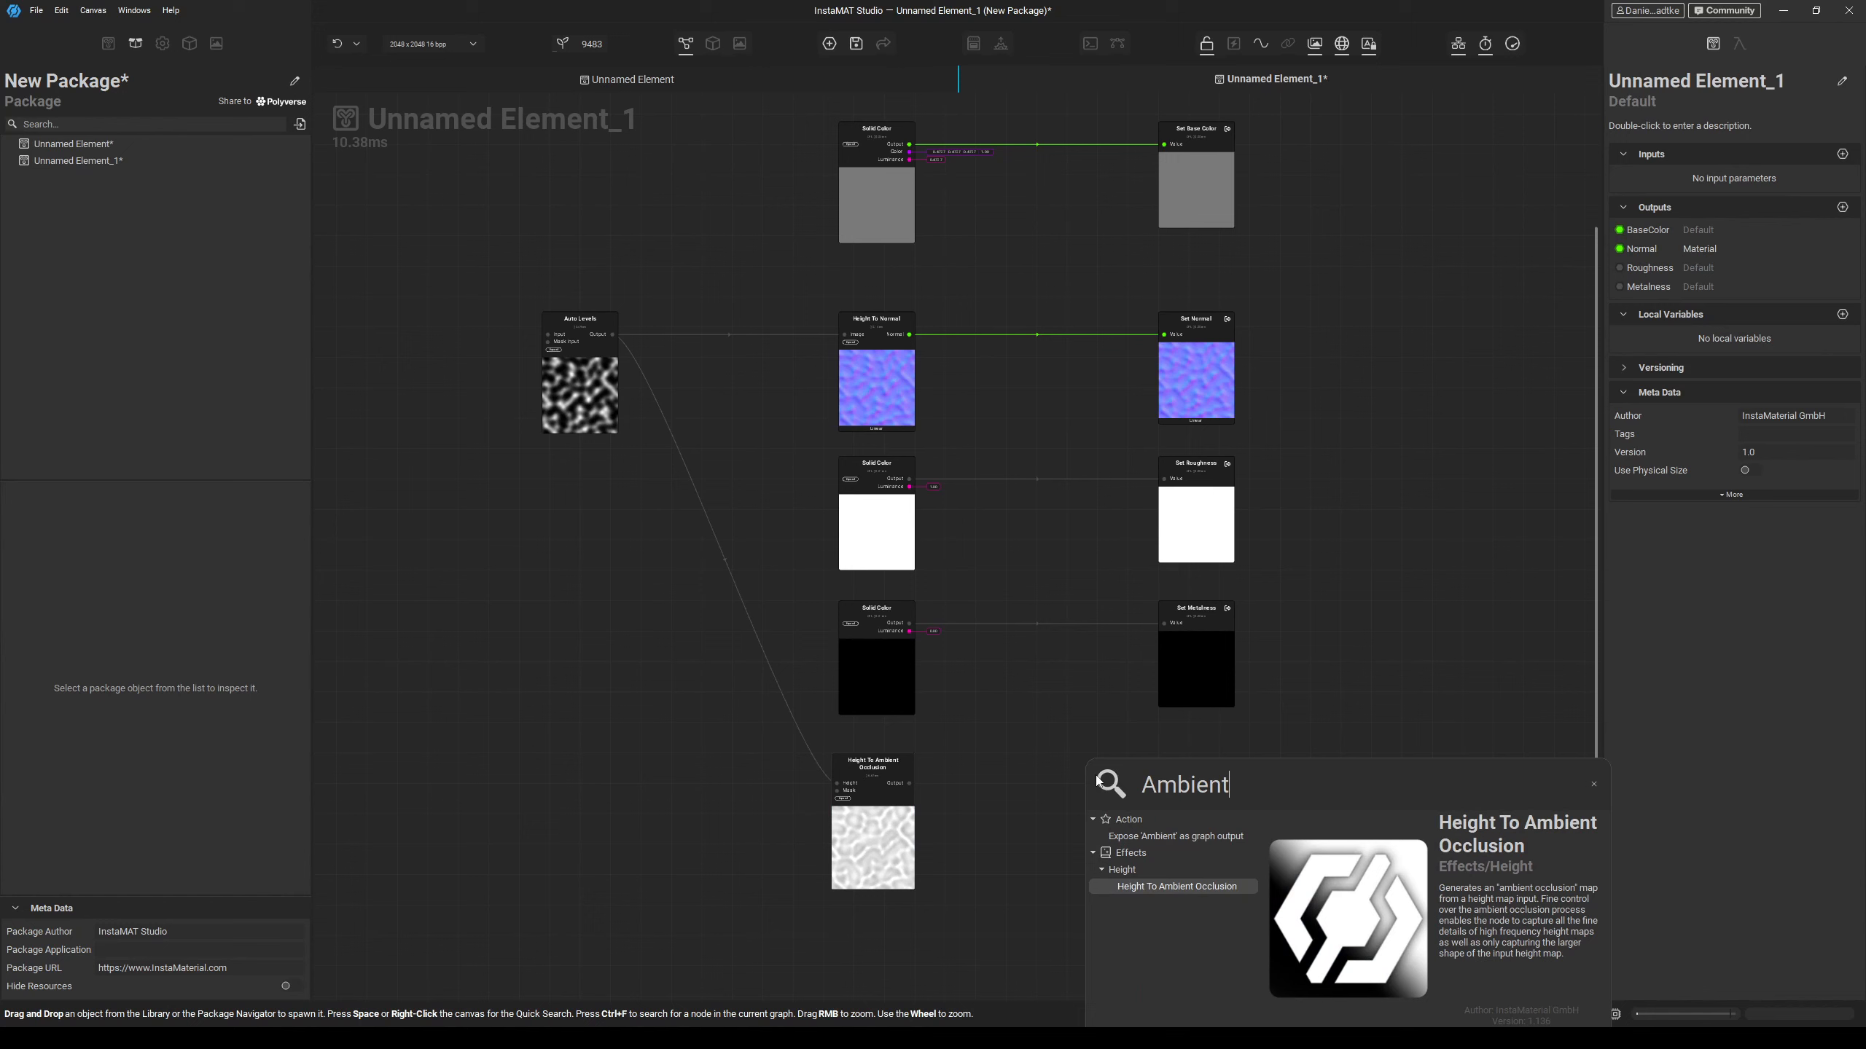
pyautogui.write('Occlusion')
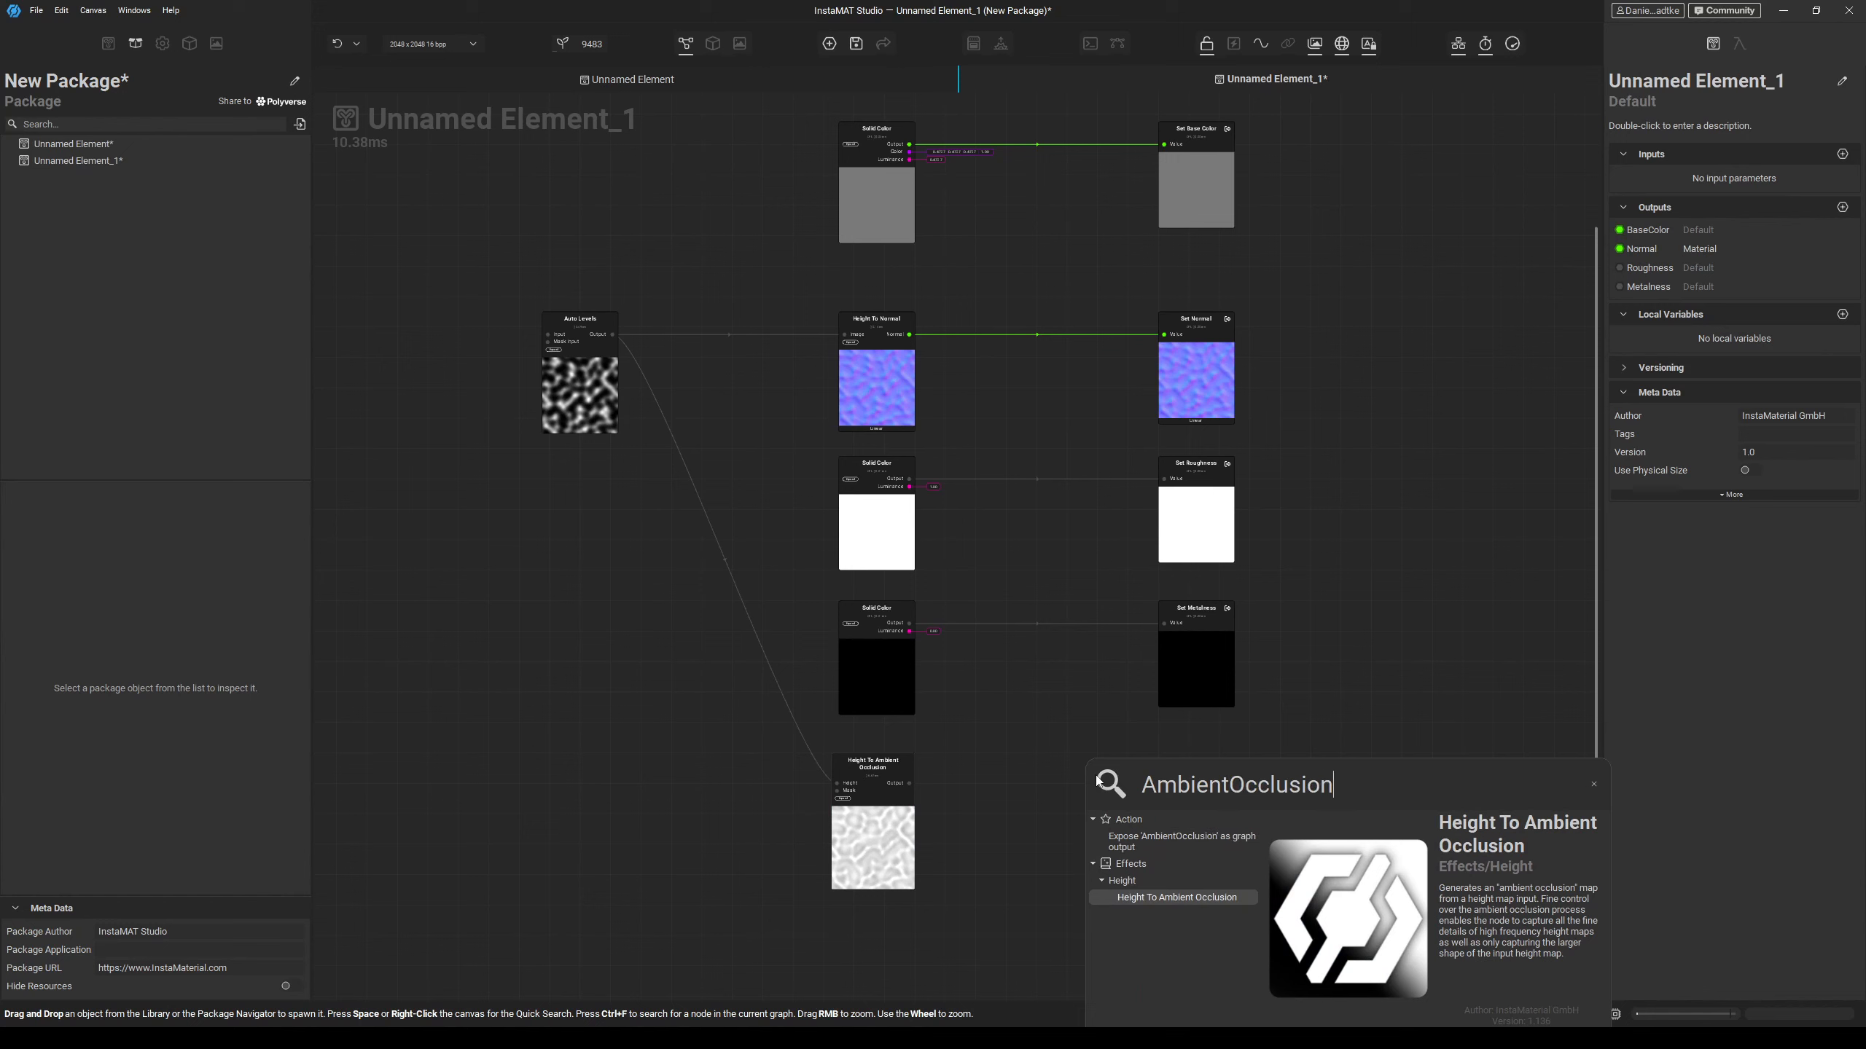
pyautogui.press('Return')
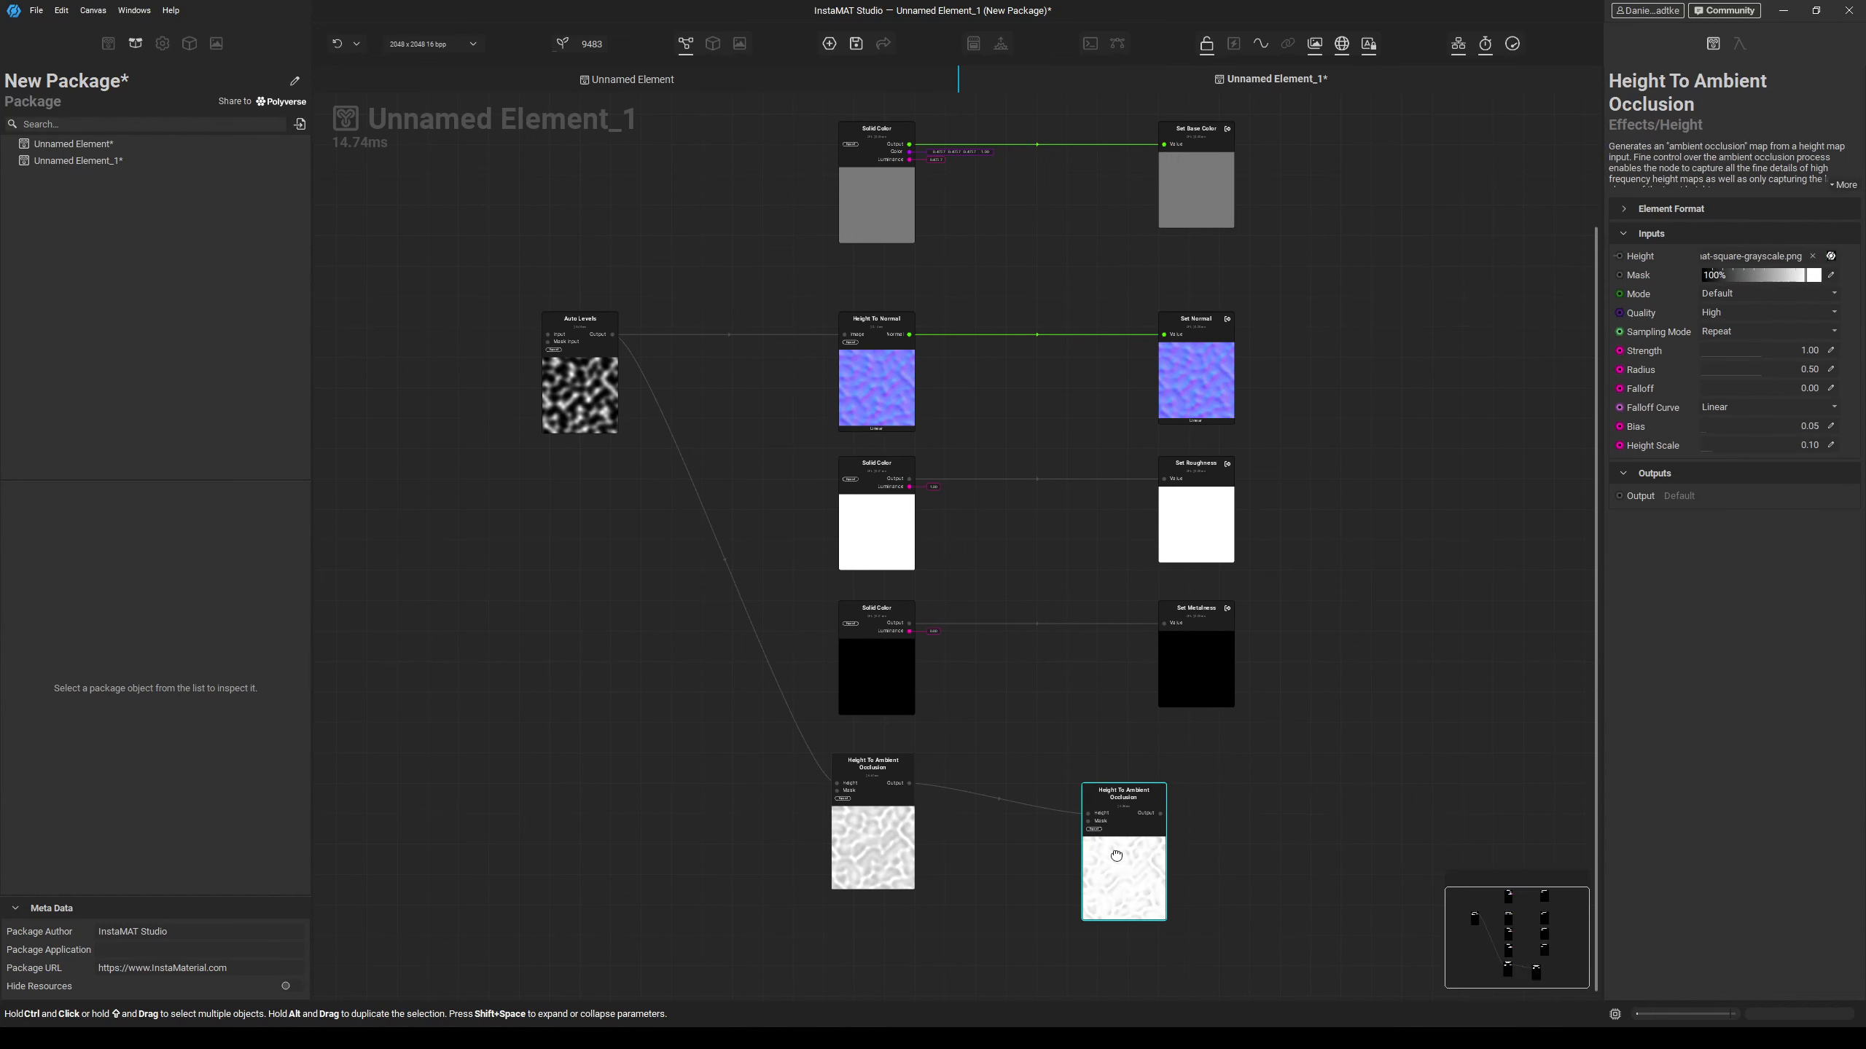
# Delete the stray duplicate node, and expose the Height To Ambient Occlusion output as an AmbientOcclusion graph output placed beside it.
pyautogui.moveTo(1109, 858); pyautogui.dragTo(1140, 828)
pyautogui.press('Delete')
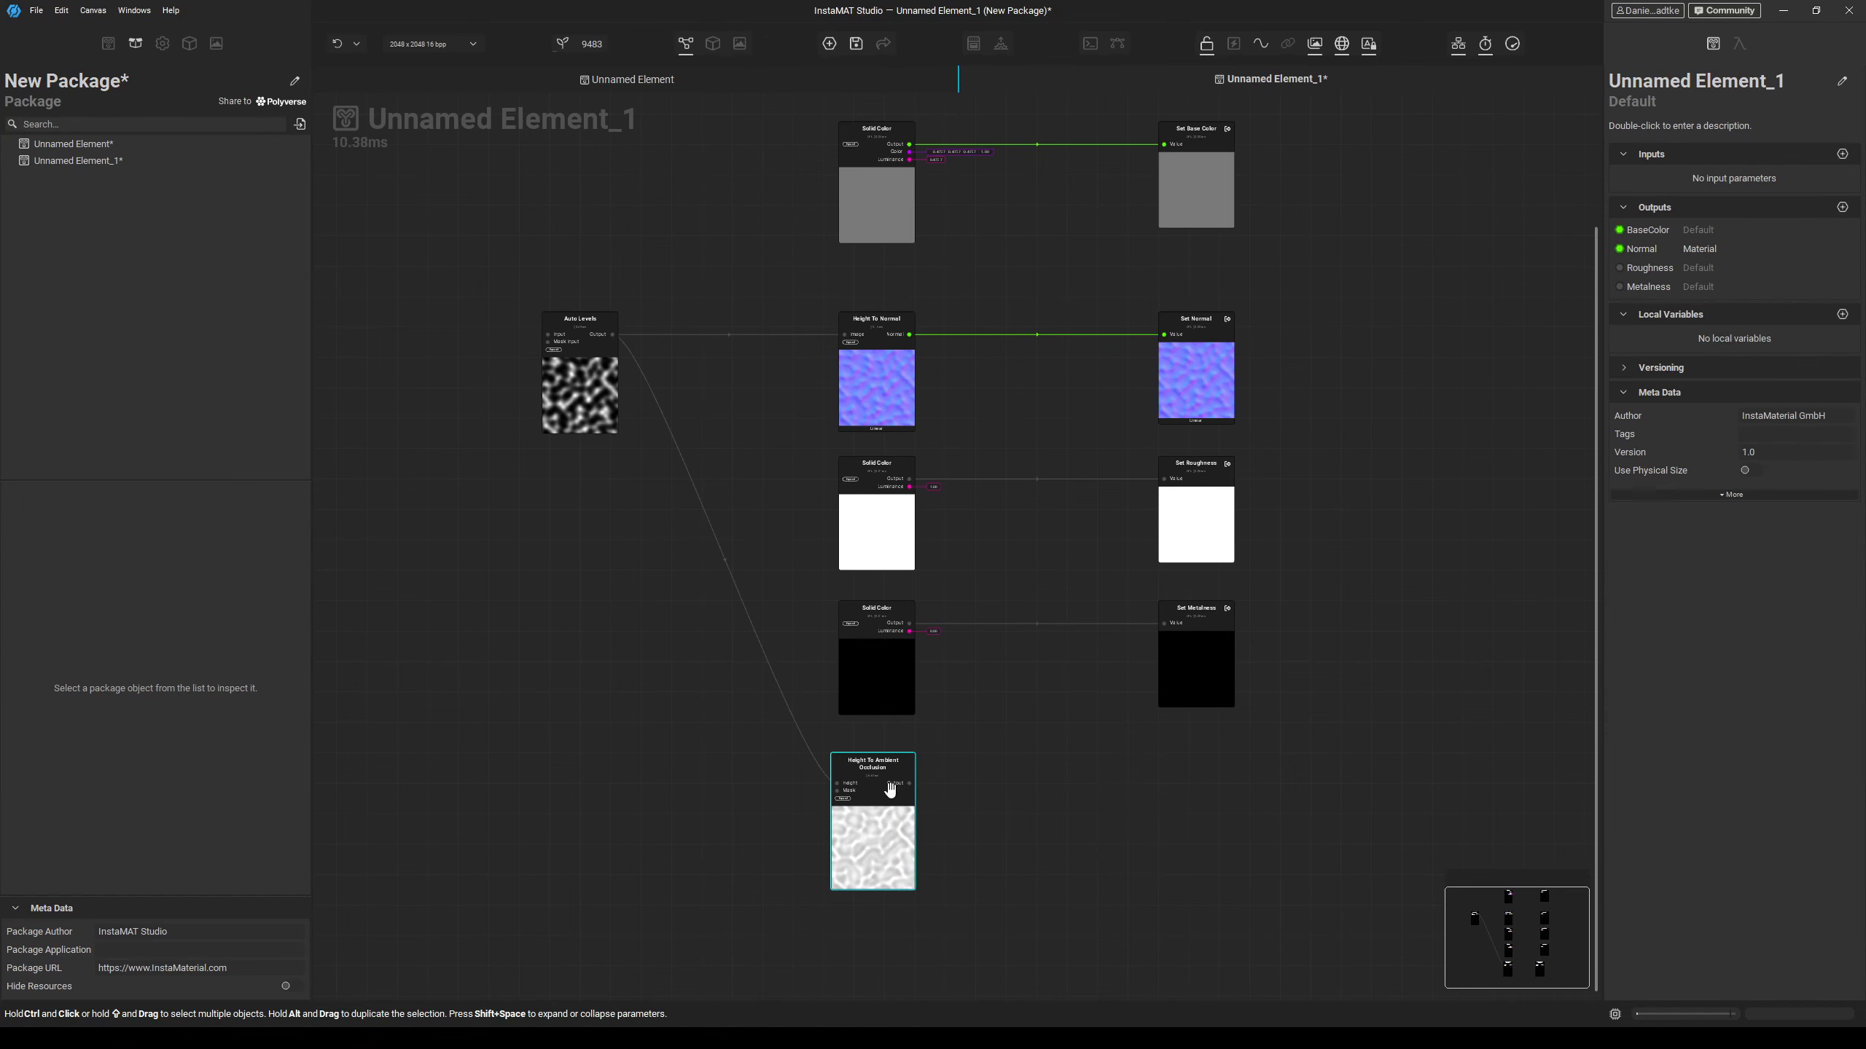
pyautogui.moveTo(910, 784); pyautogui.dragTo(1086, 788)
pyautogui.write('Ambie')
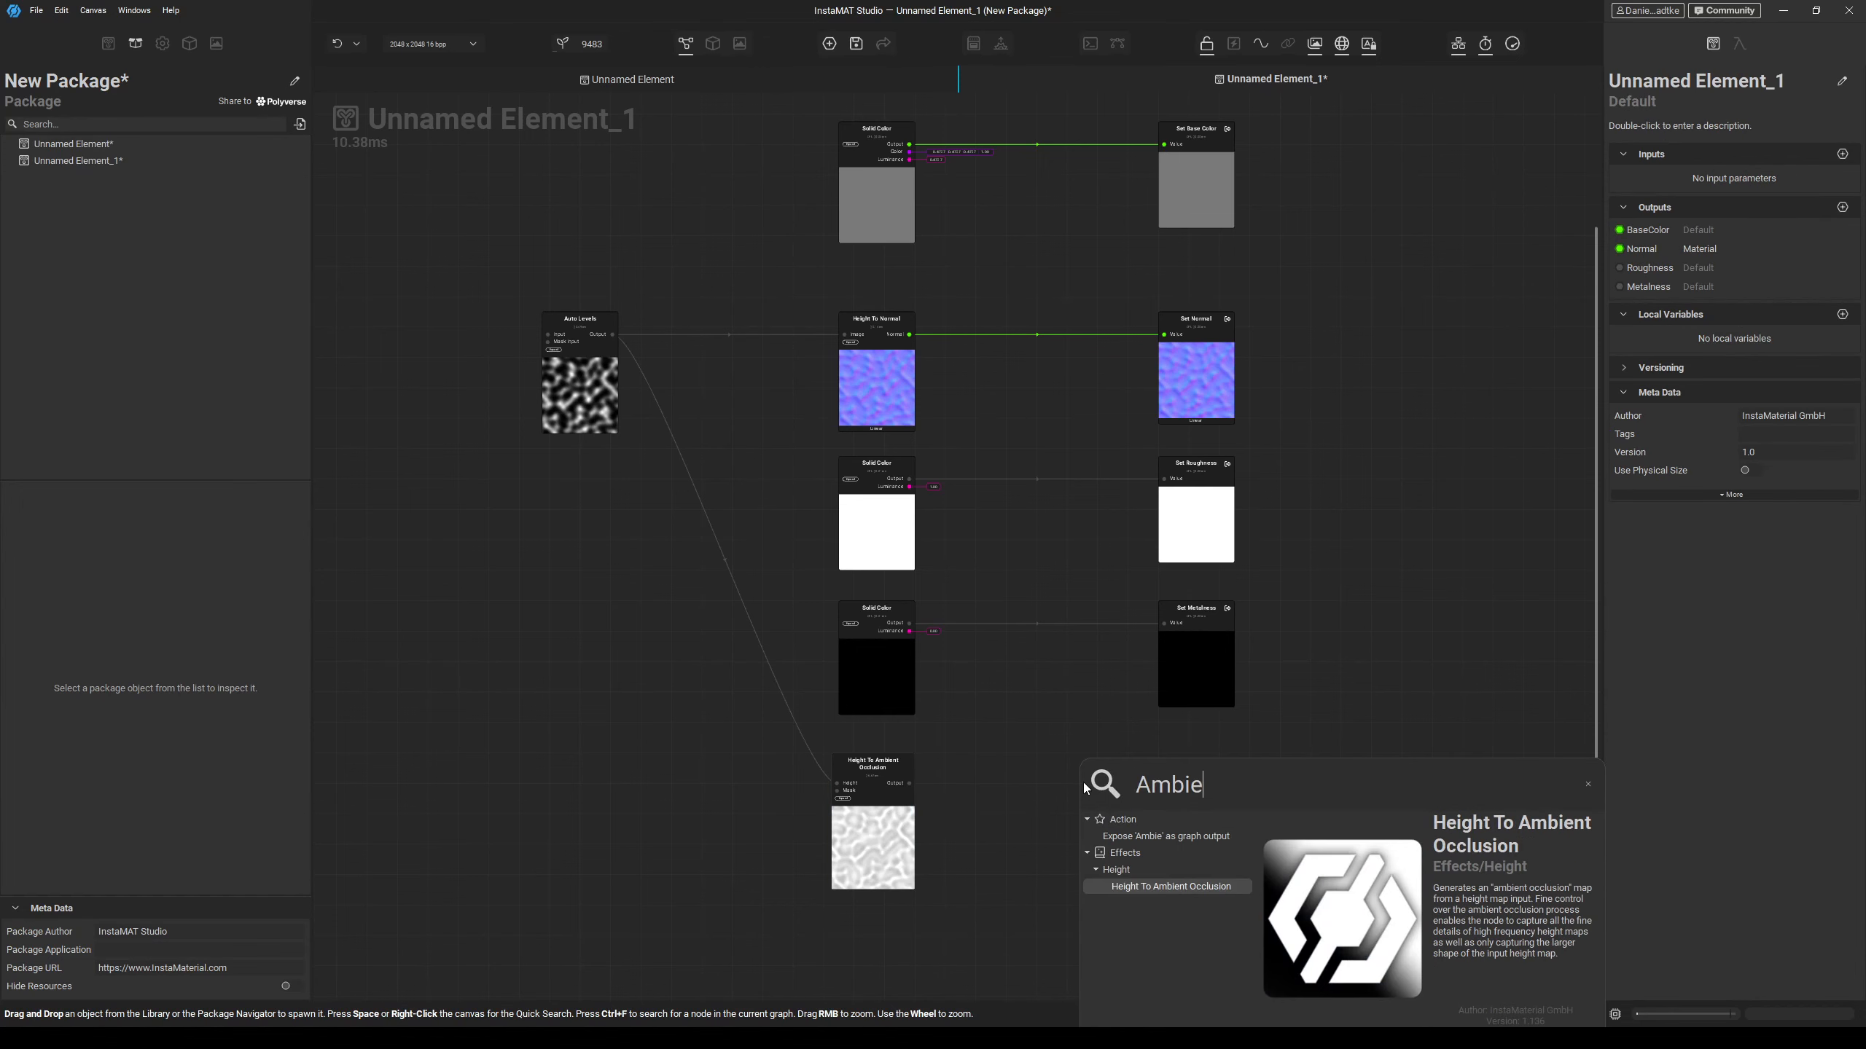
pyautogui.write('ntOcclusion')
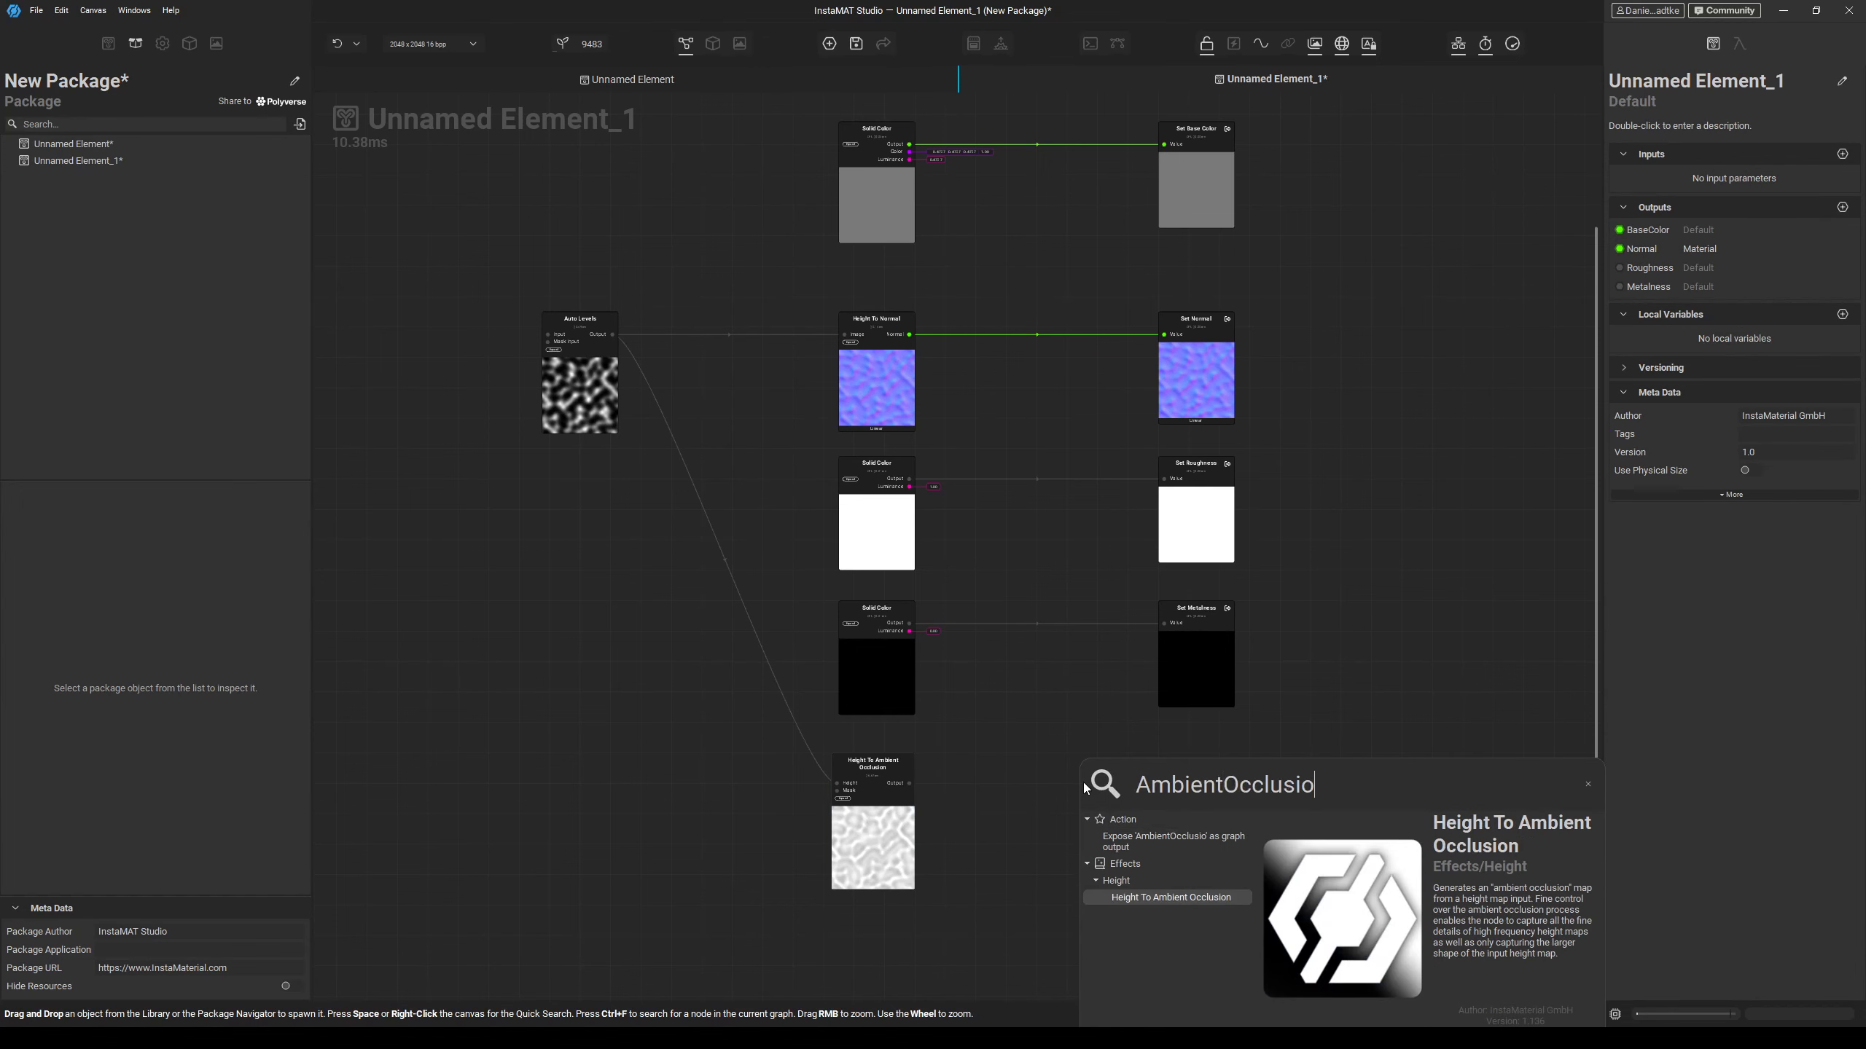
pyautogui.click(1169, 837)
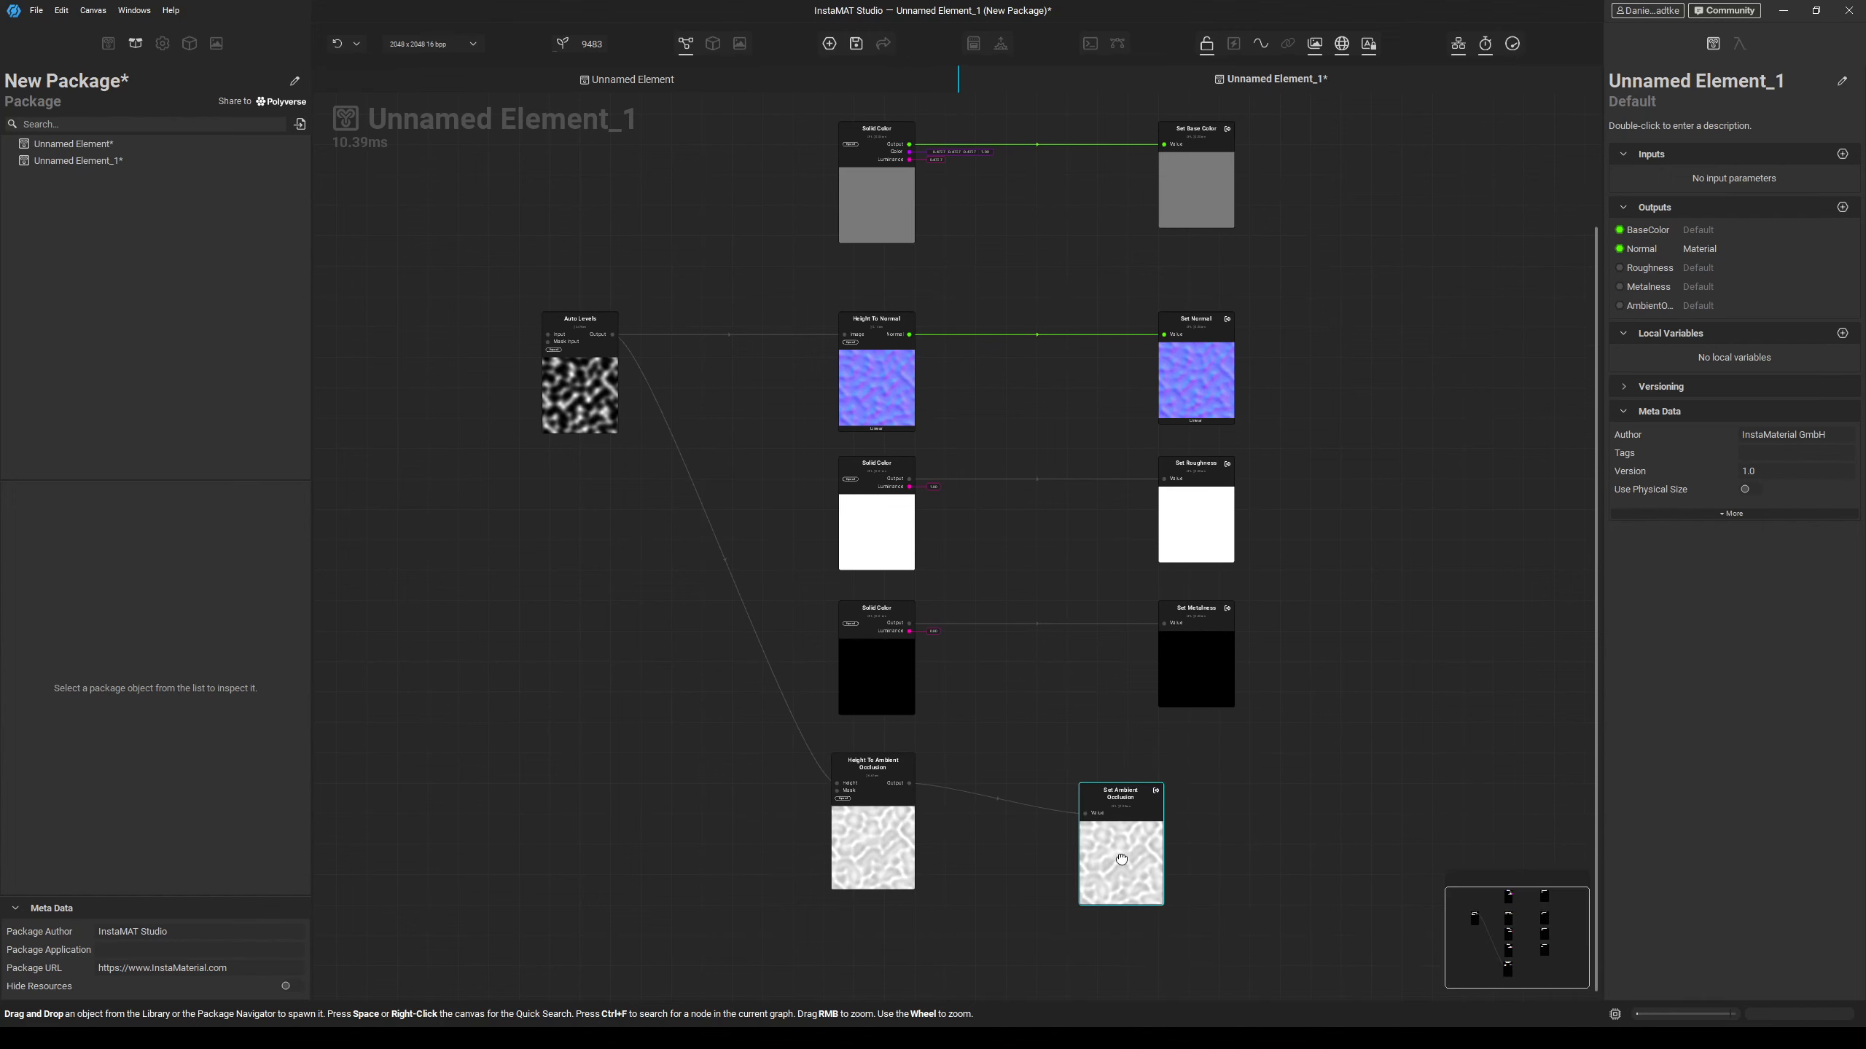
pyautogui.moveTo(1122, 857); pyautogui.dragTo(1191, 843)
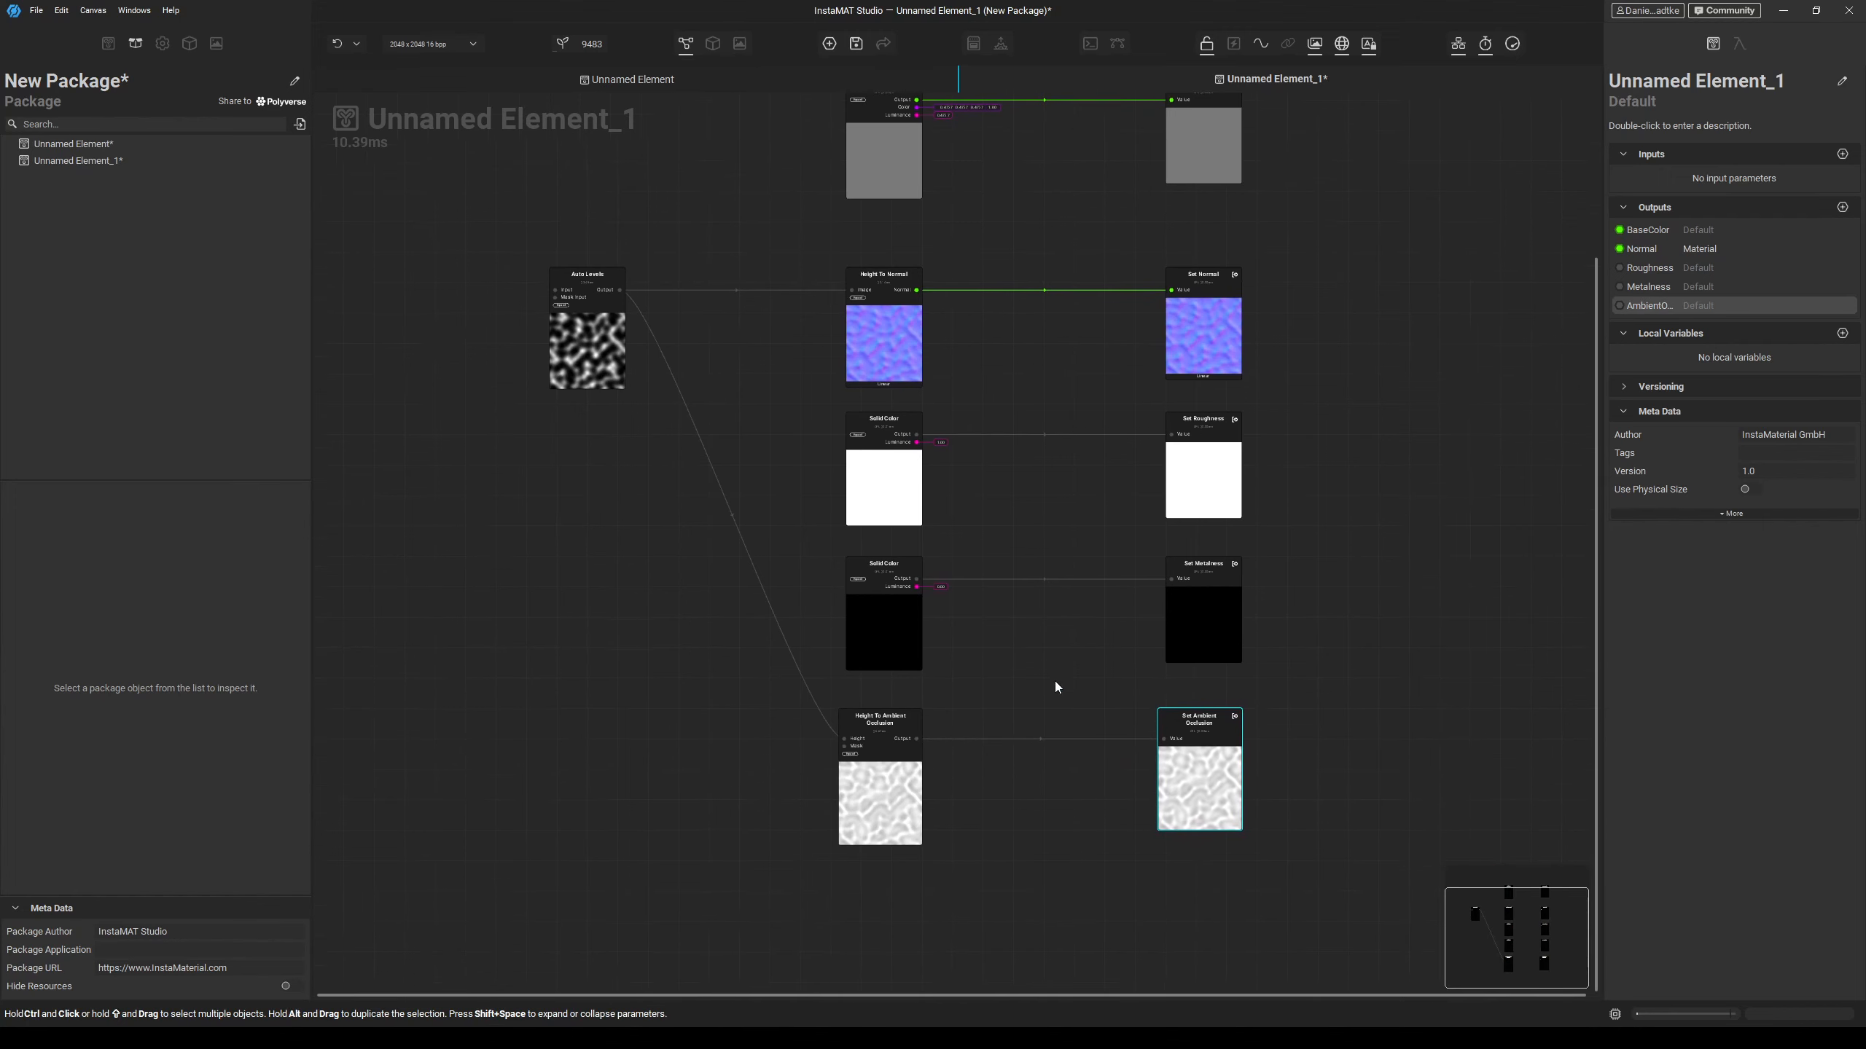
# Expose the Auto Levels output as a Height graph output.
pyautogui.click(579, 307)
pyautogui.moveTo(580, 328); pyautogui.dragTo(649, 516)
pyautogui.write('Height')
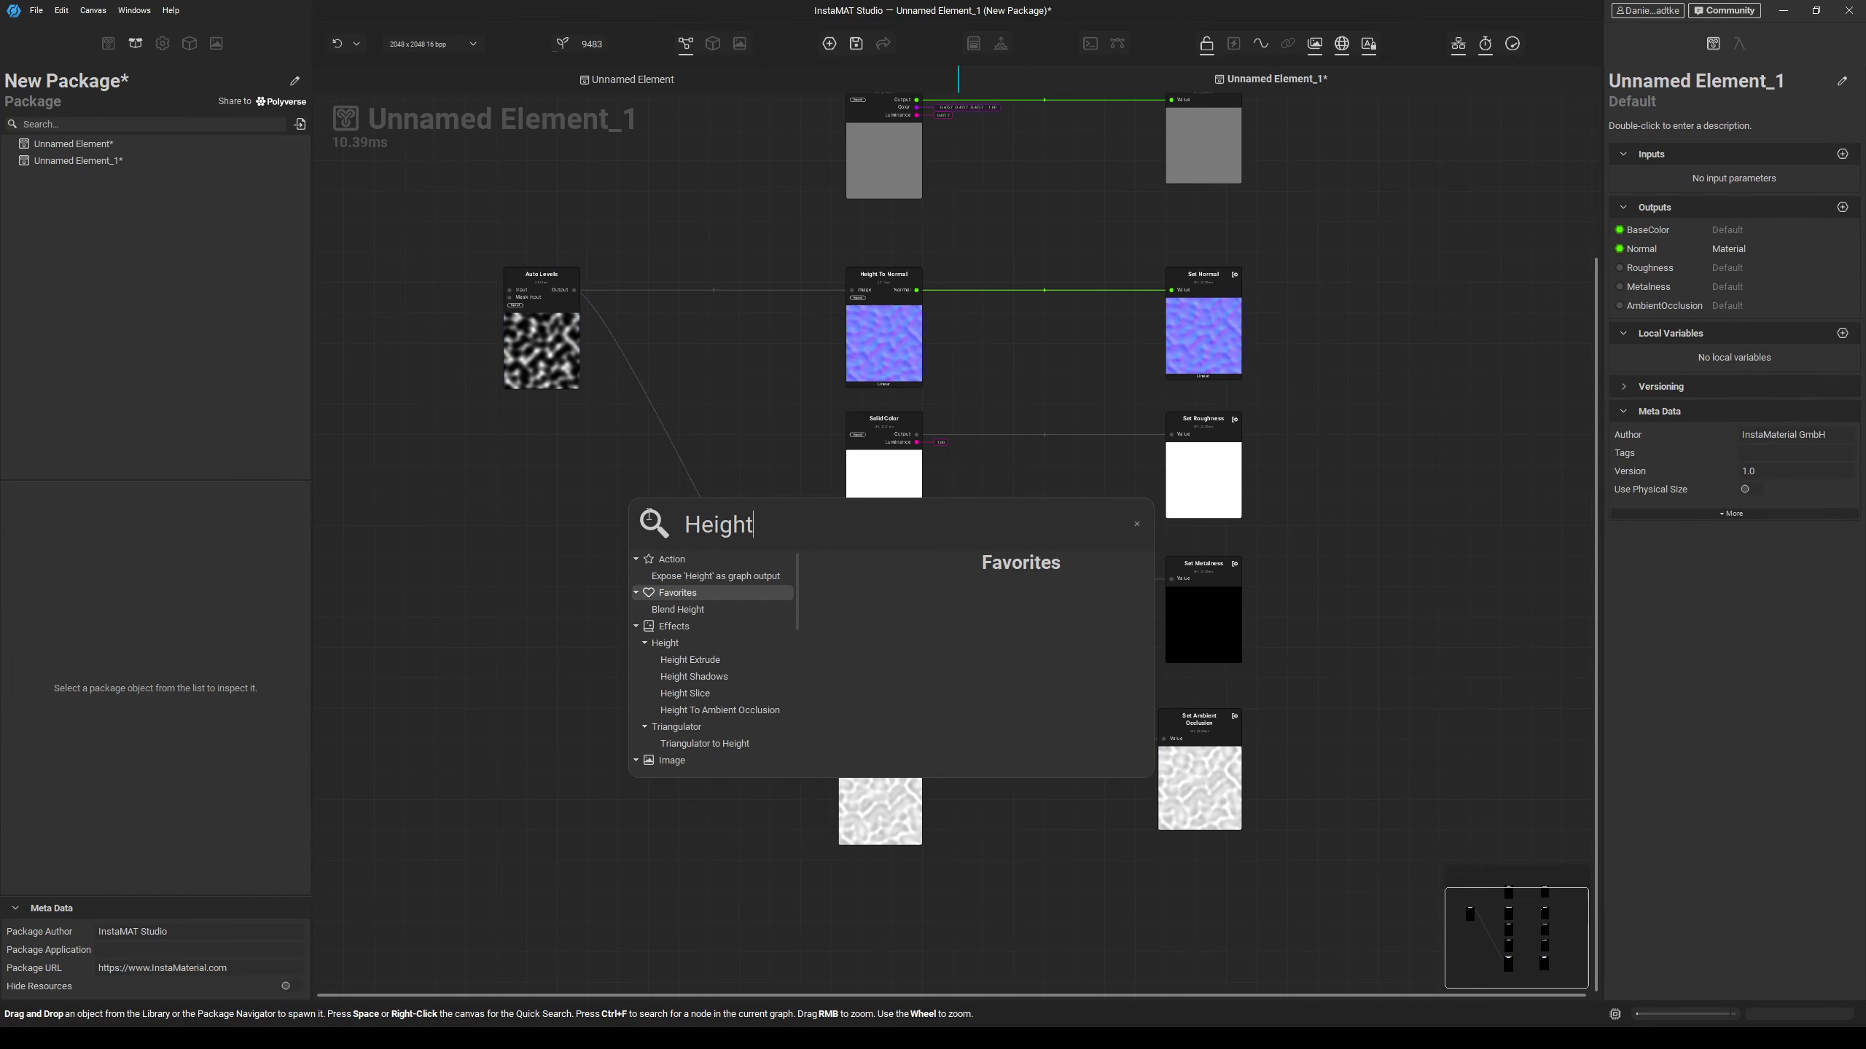
pyautogui.press('Up')
pyautogui.press('Return')
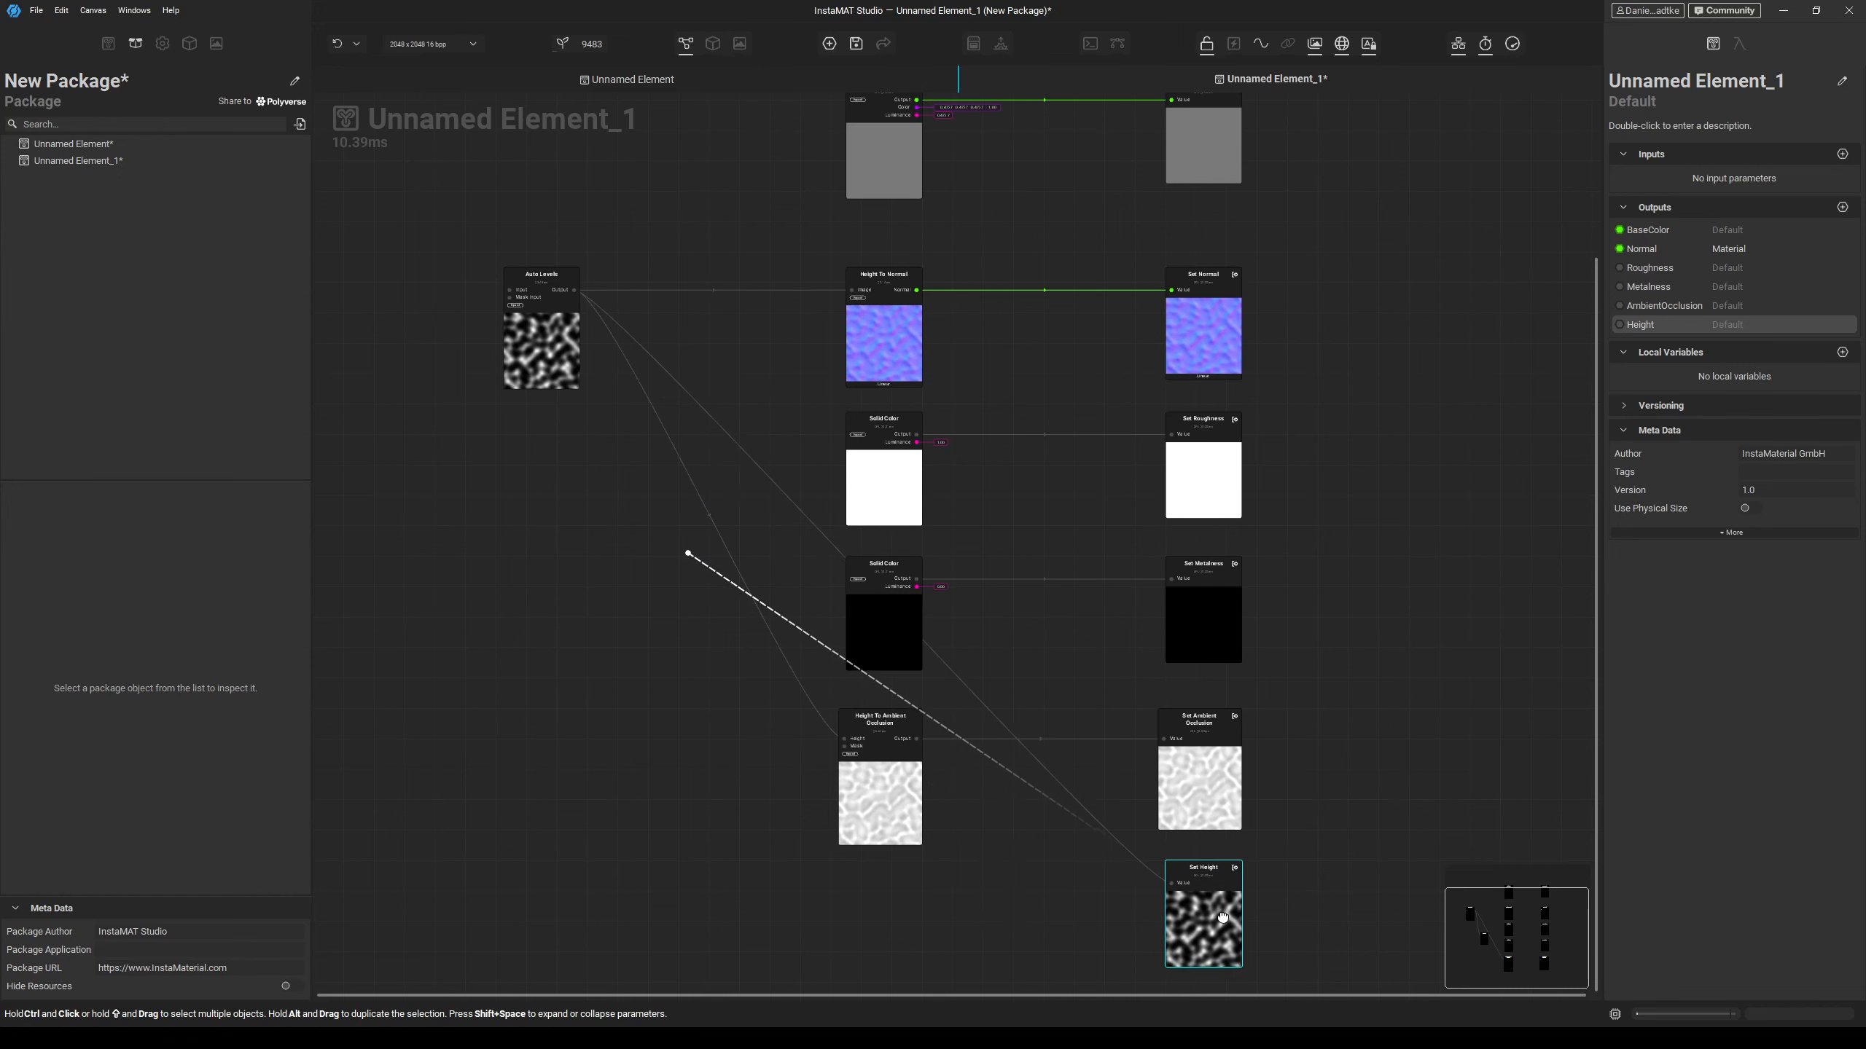
# Tidy the wires leaving Auto Levels by routing them through a reroute point.
pyautogui.click(815, 462)
pyautogui.moveTo(815, 467); pyautogui.dragTo(714, 698)
pyautogui.click(825, 729)
pyautogui.moveTo(825, 729); pyautogui.dragTo(756, 843)
pyautogui.click(820, 889)
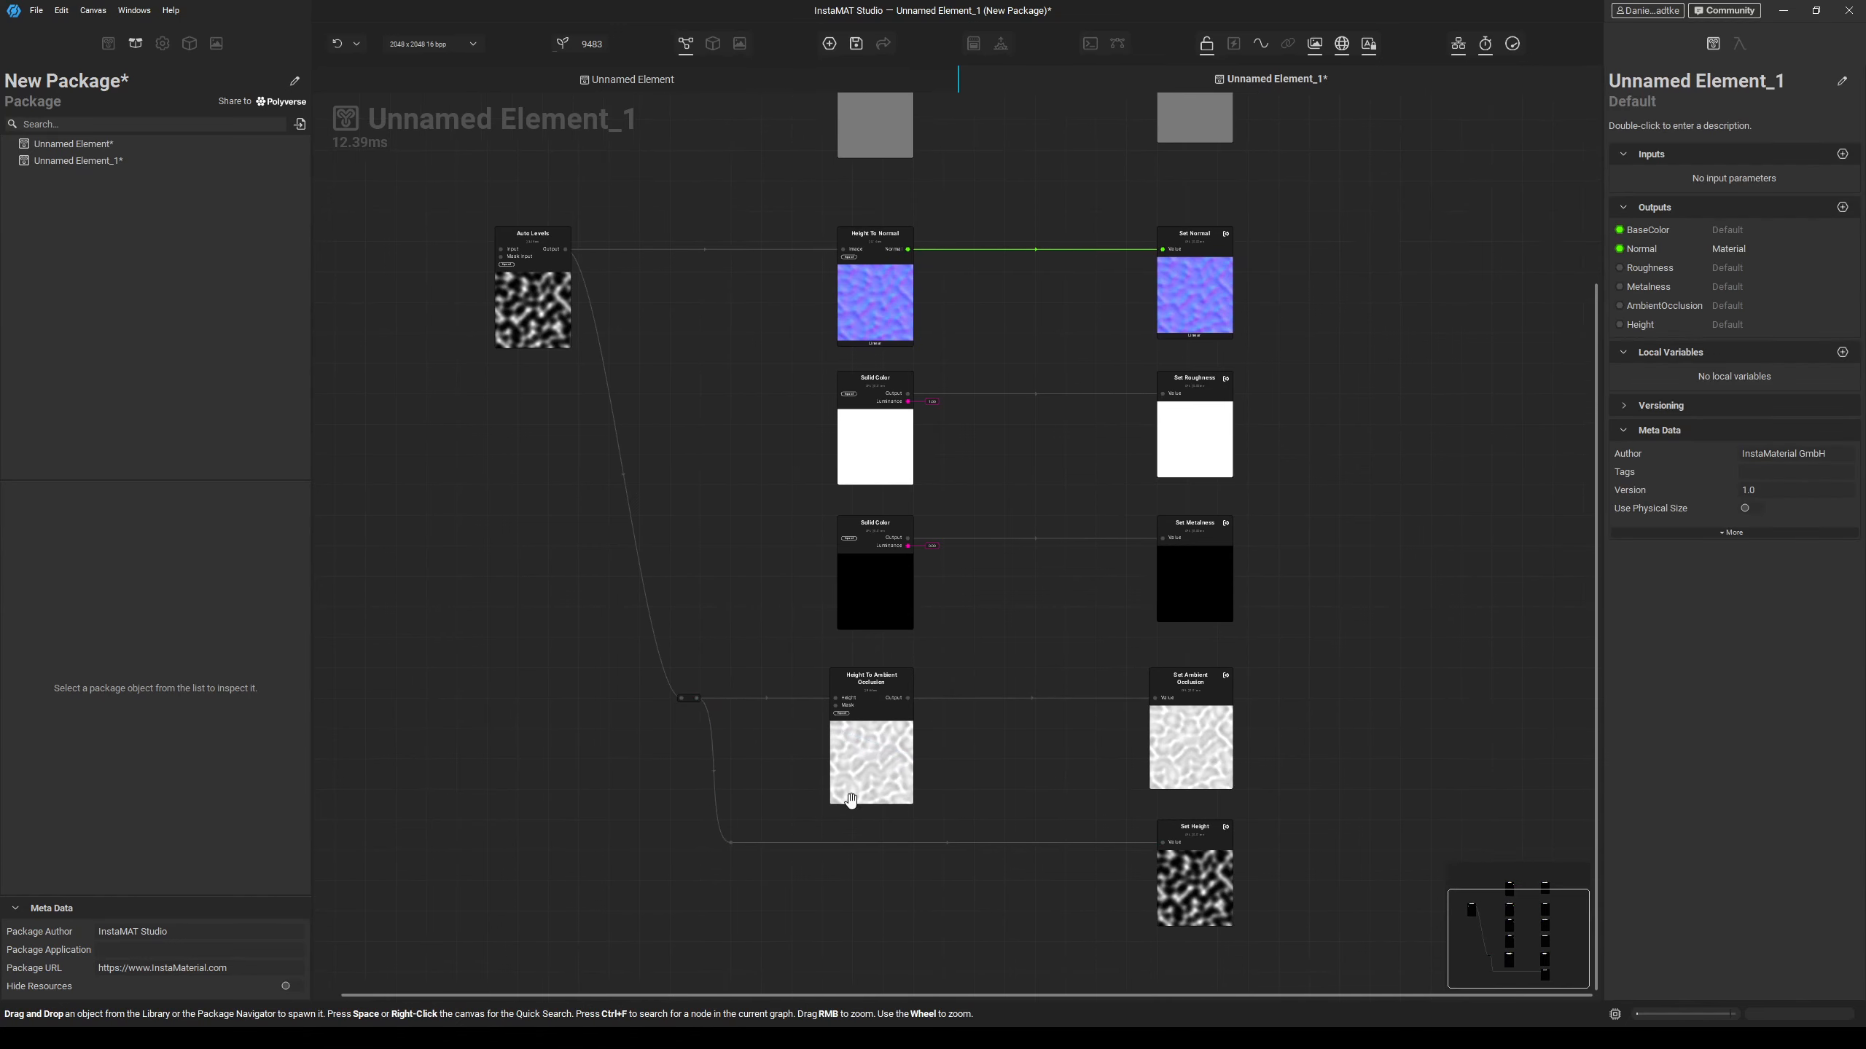
# Rename the element to Youtube Demo.
pyautogui.doubleClick(1672, 82)
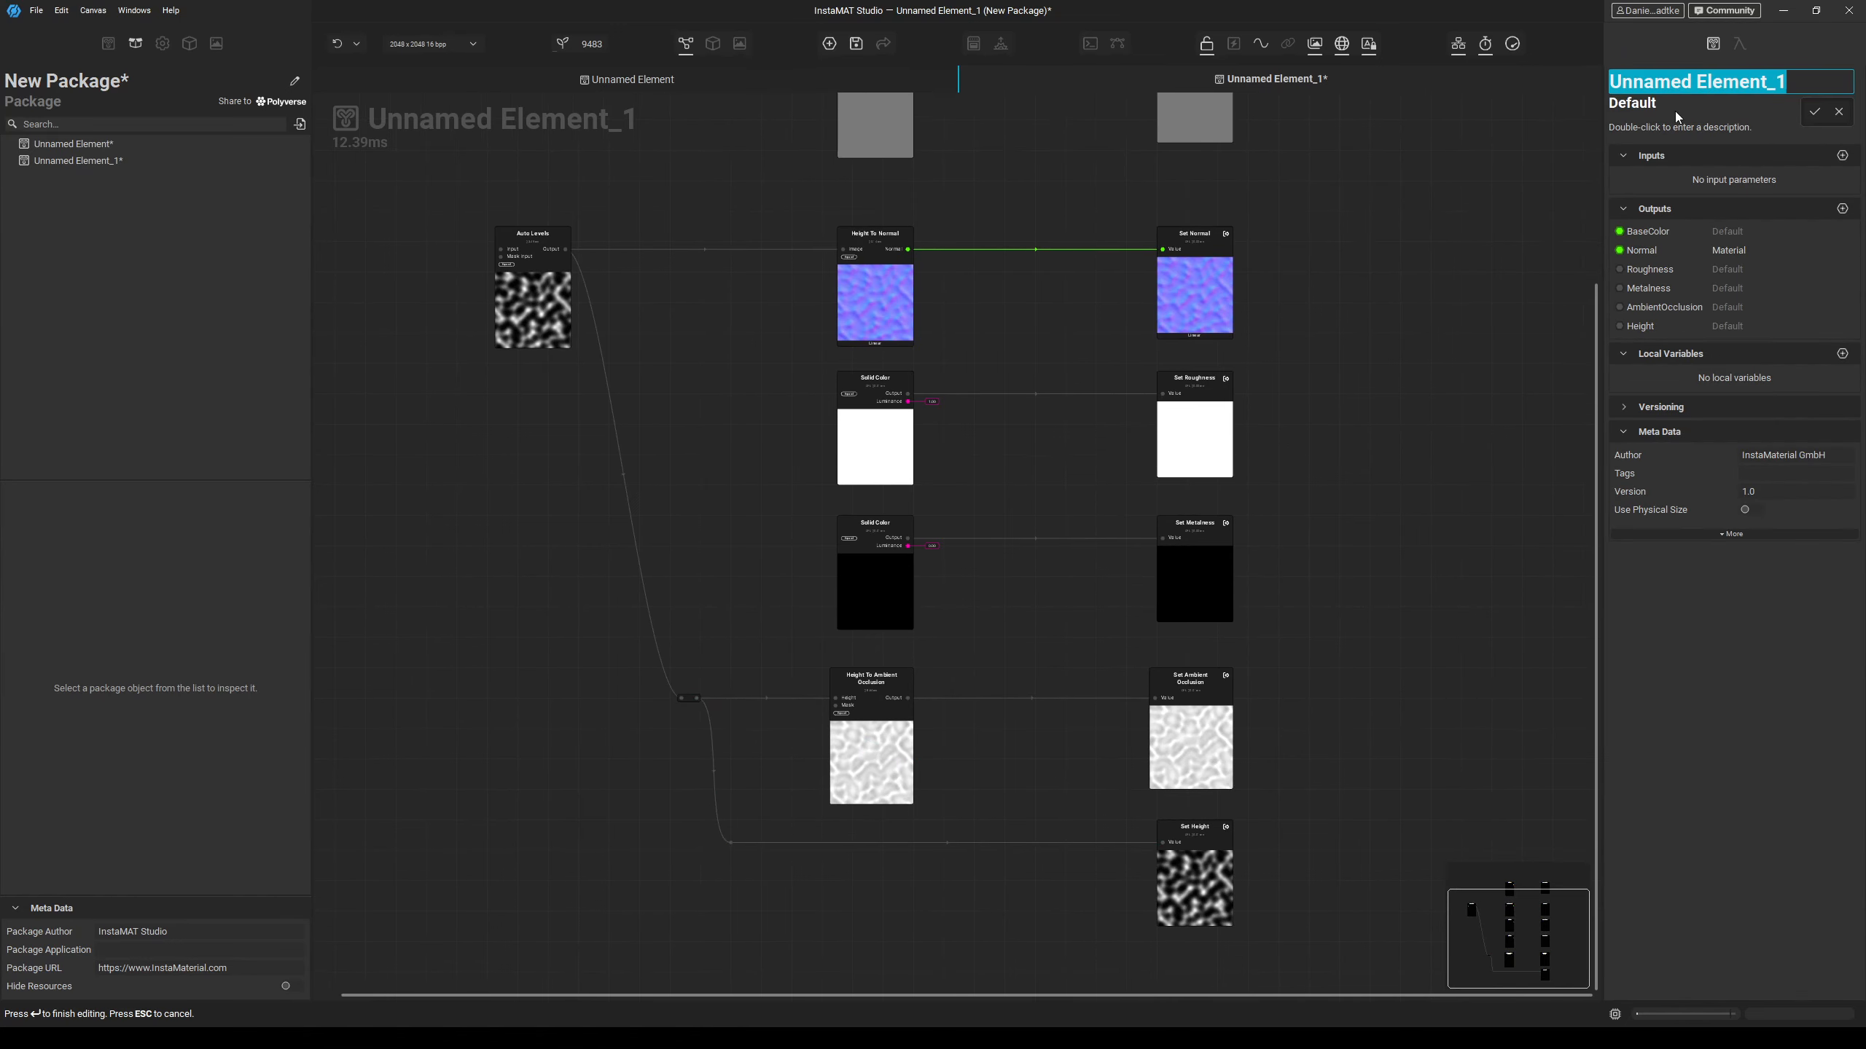
pyautogui.write('Yozu')
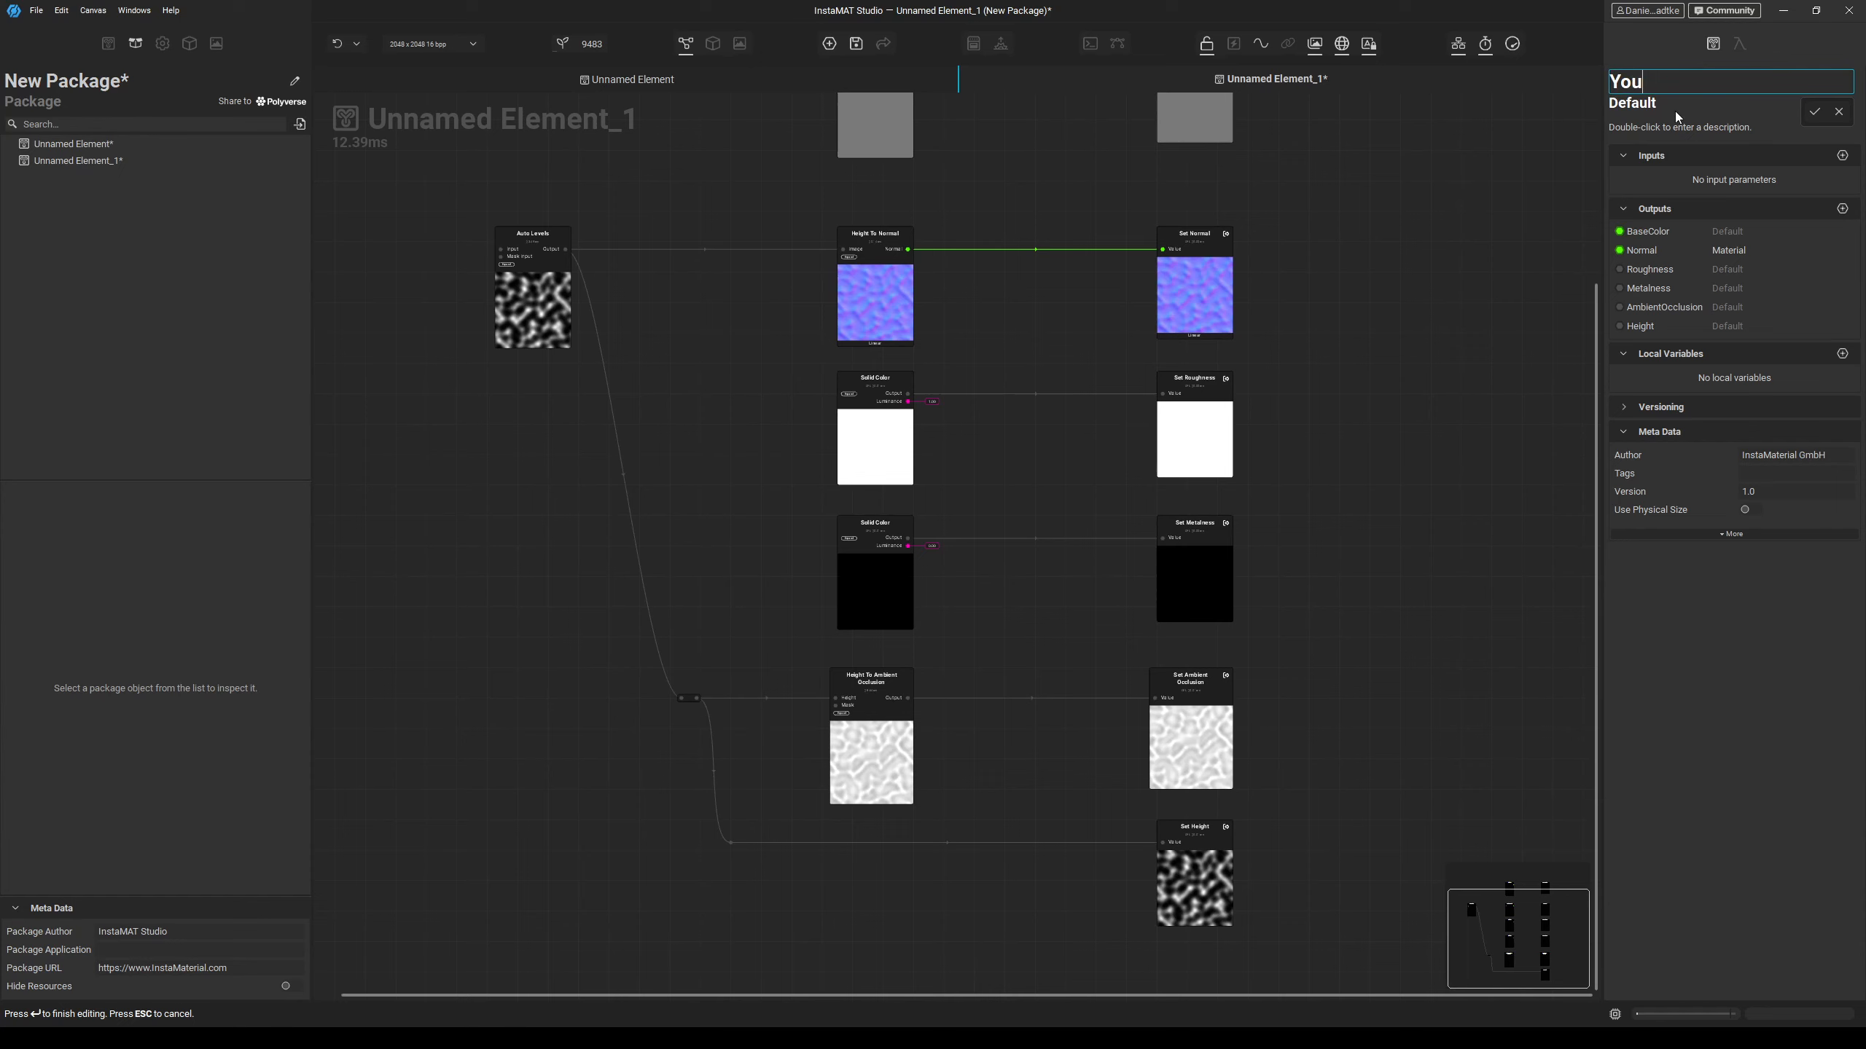
pyautogui.write('be Demo')
pyautogui.press('Return')
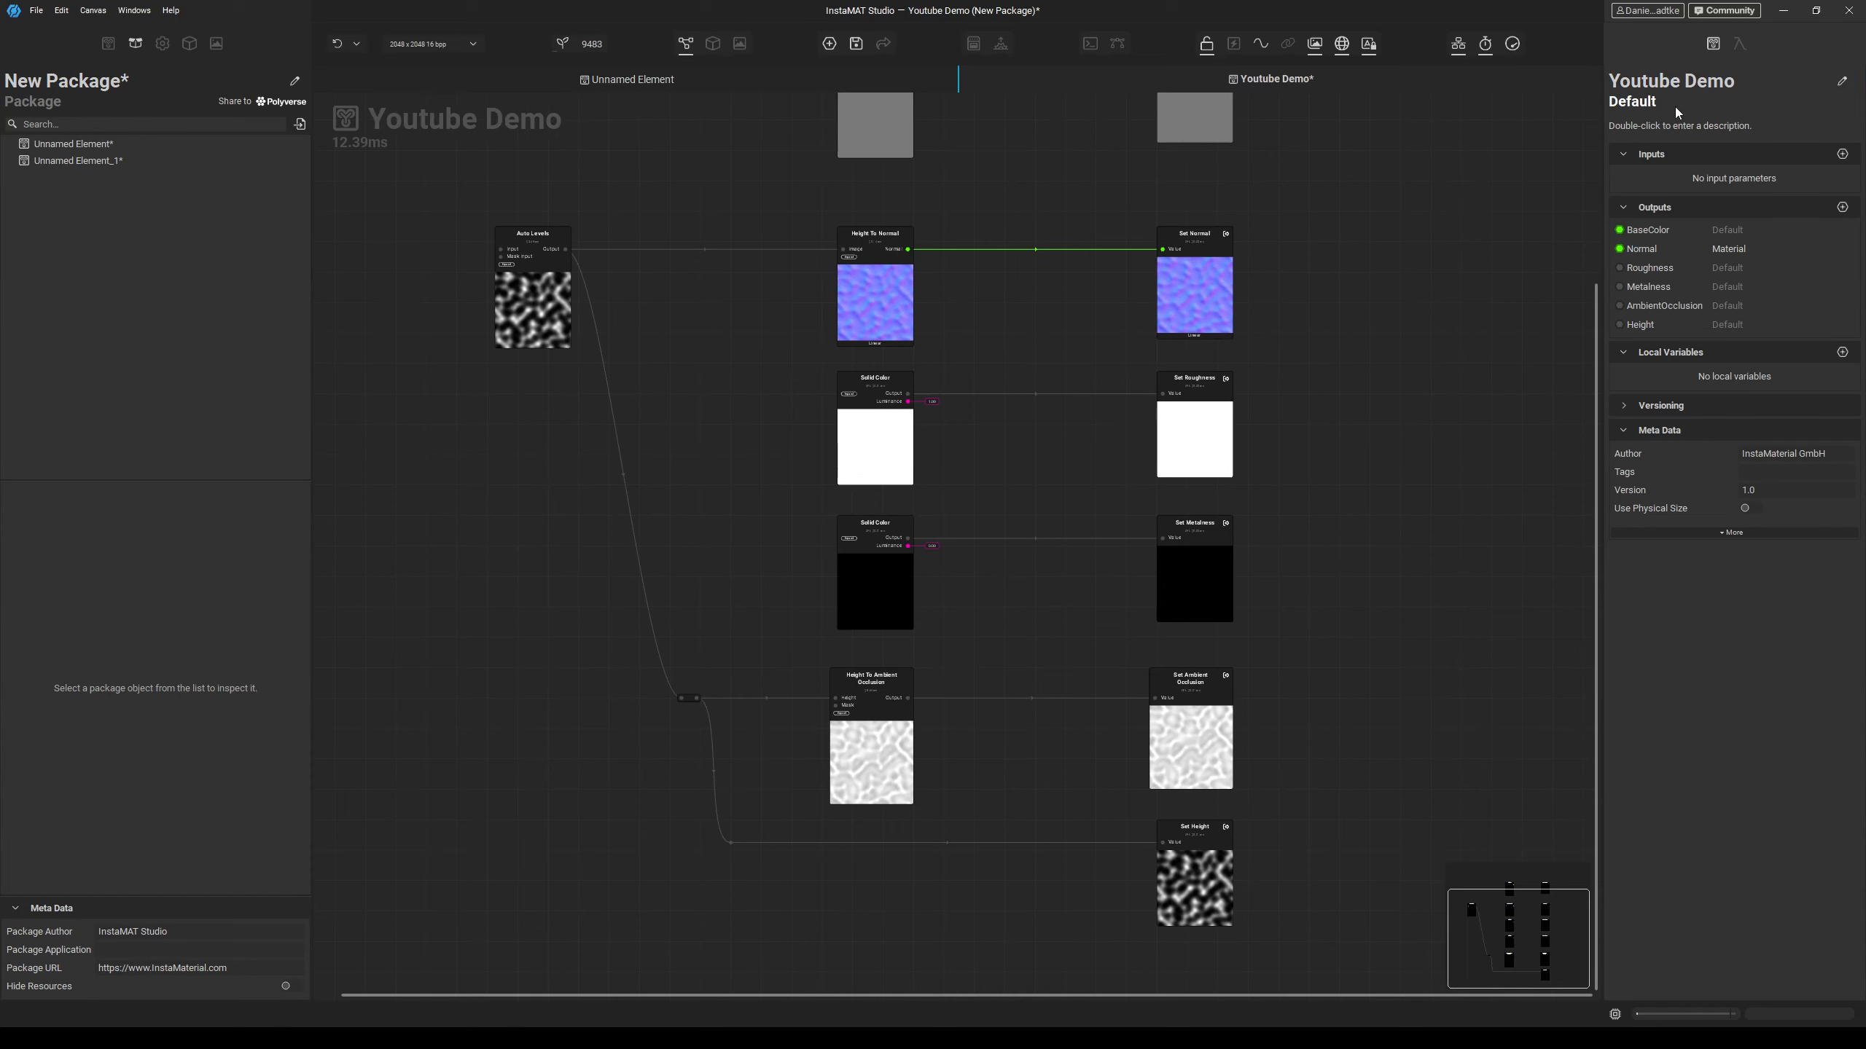
# Set the element's category to Templates/Element.
pyautogui.doubleClick(1675, 102)
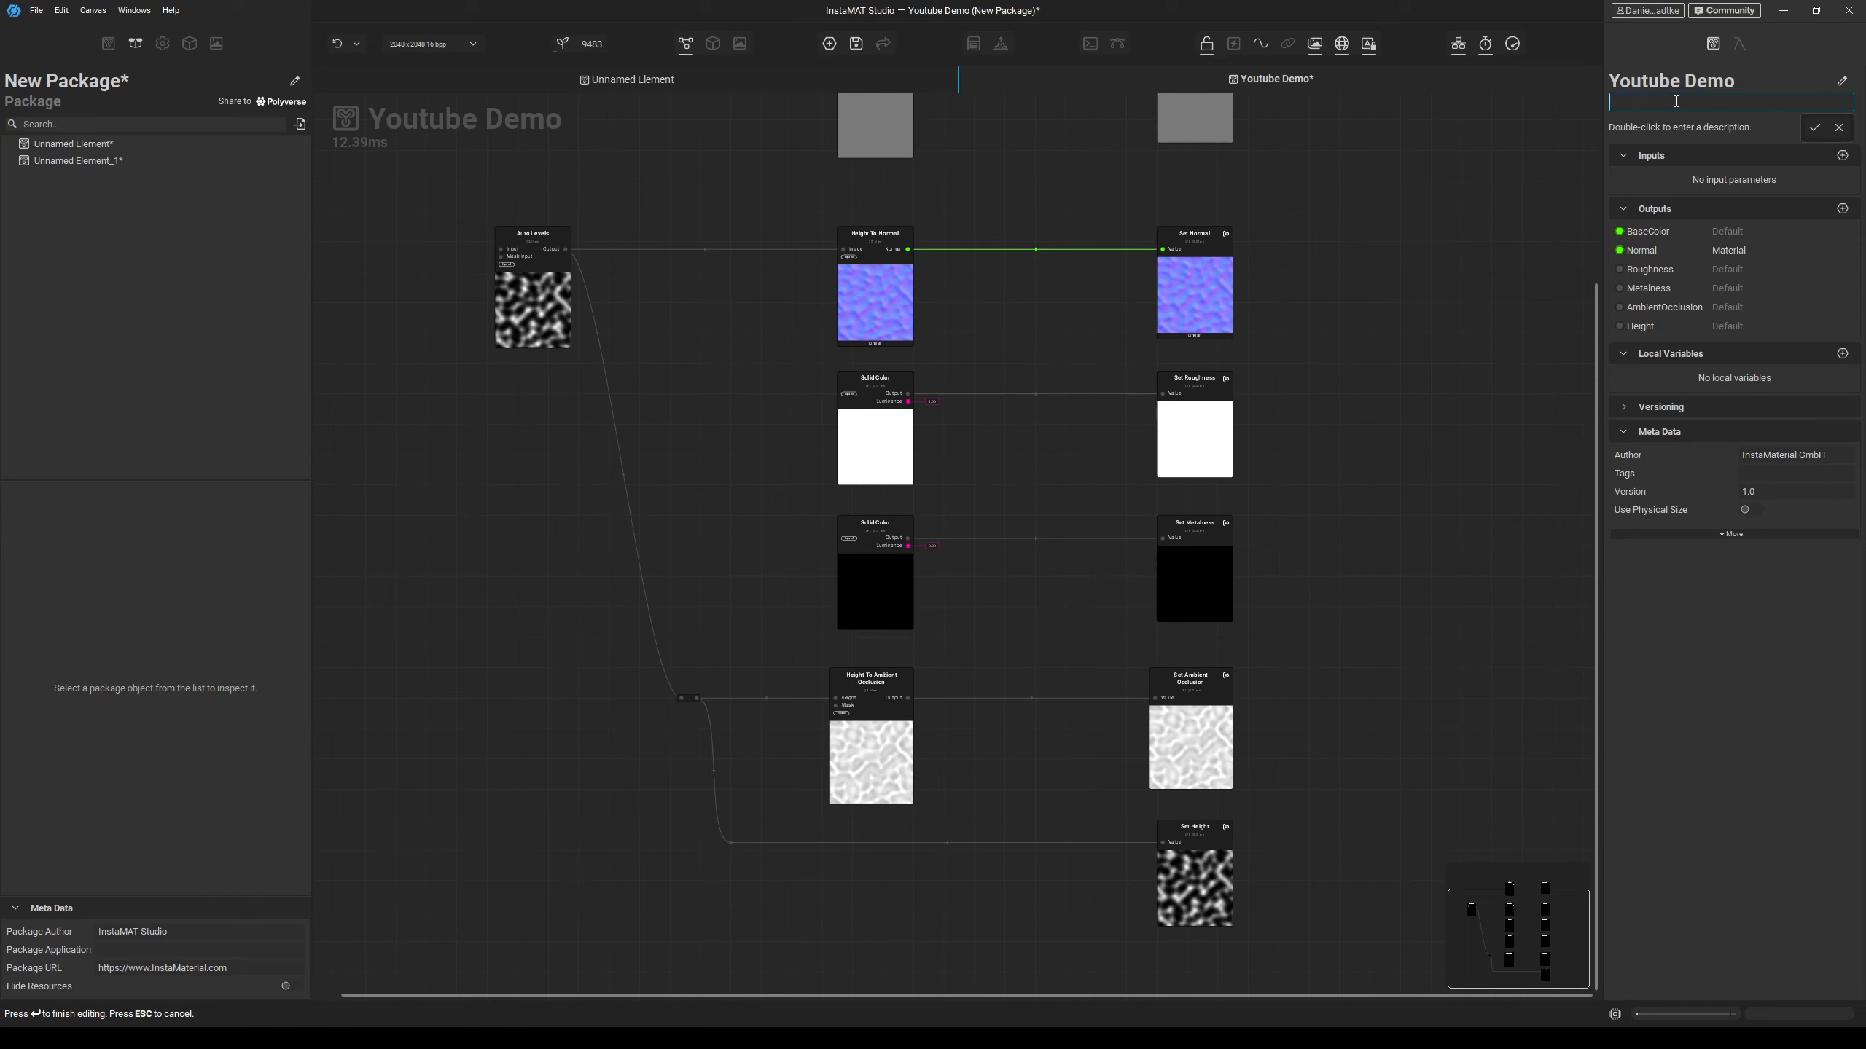
pyautogui.write('Tem')
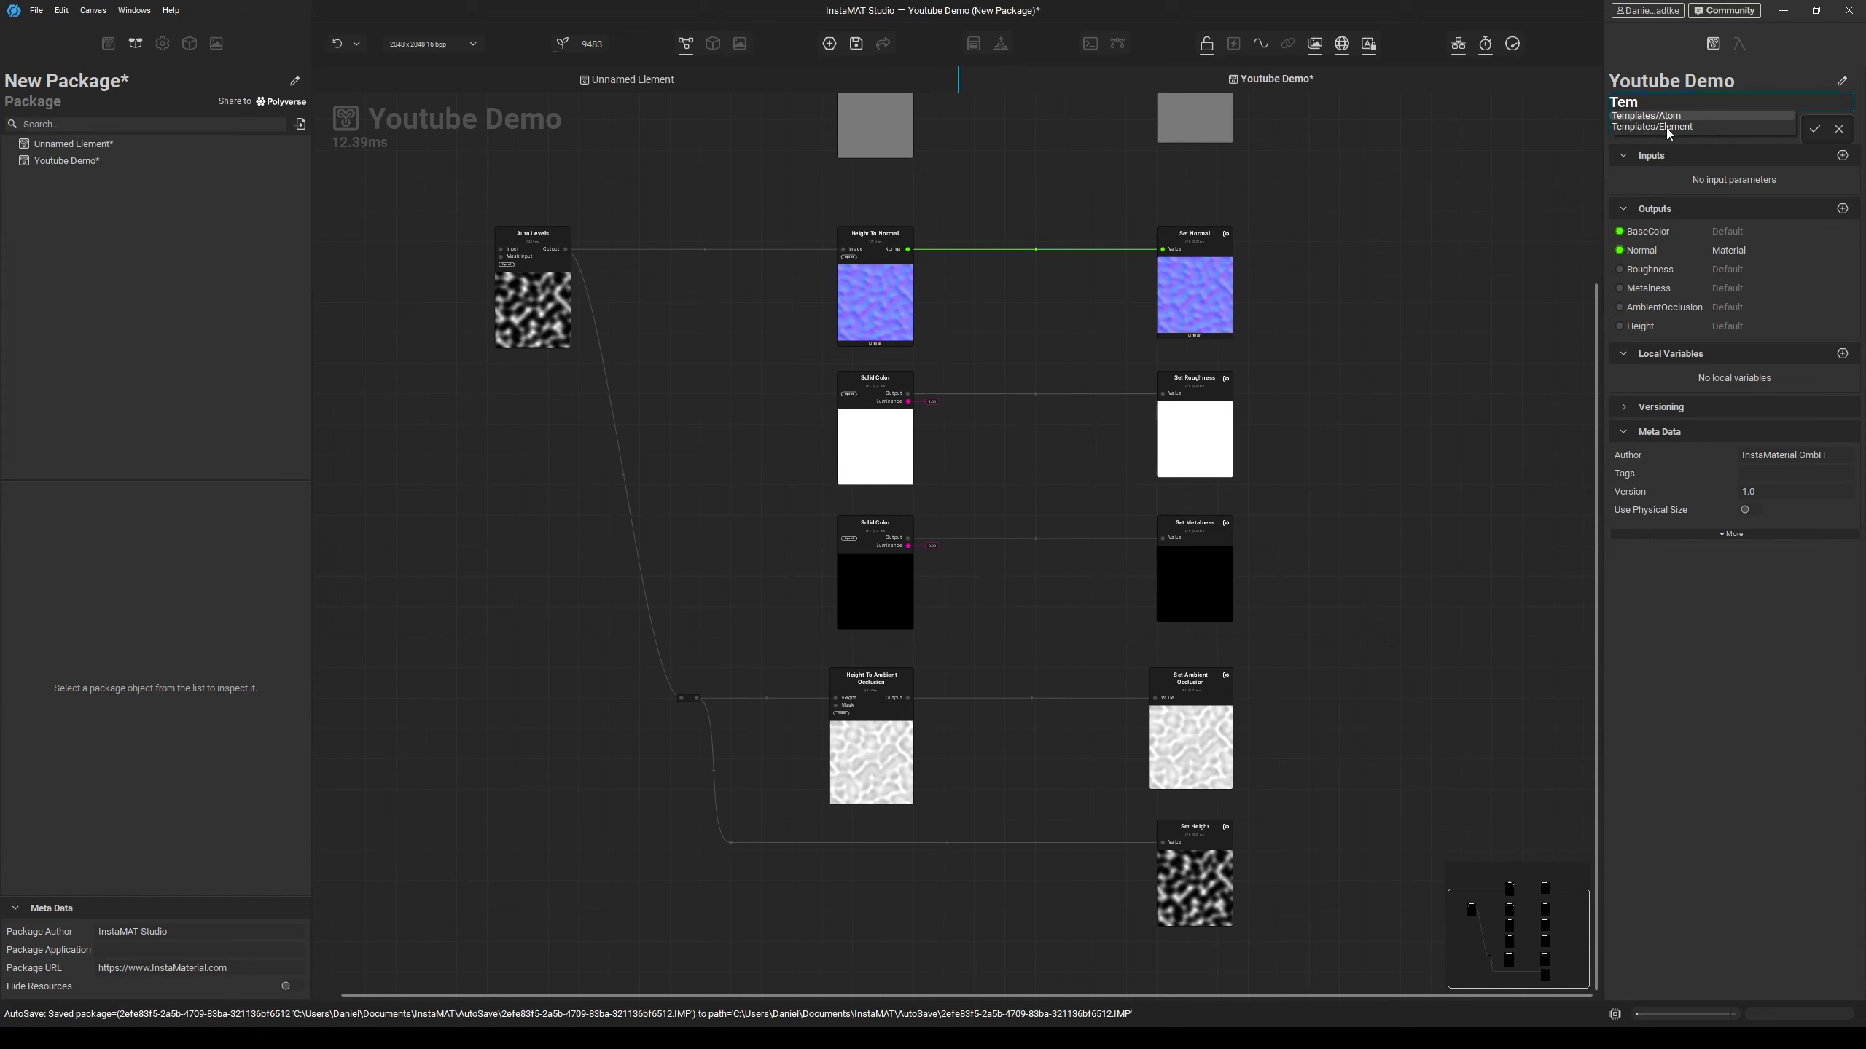
pyautogui.click(1666, 128)
pyautogui.press('Return')
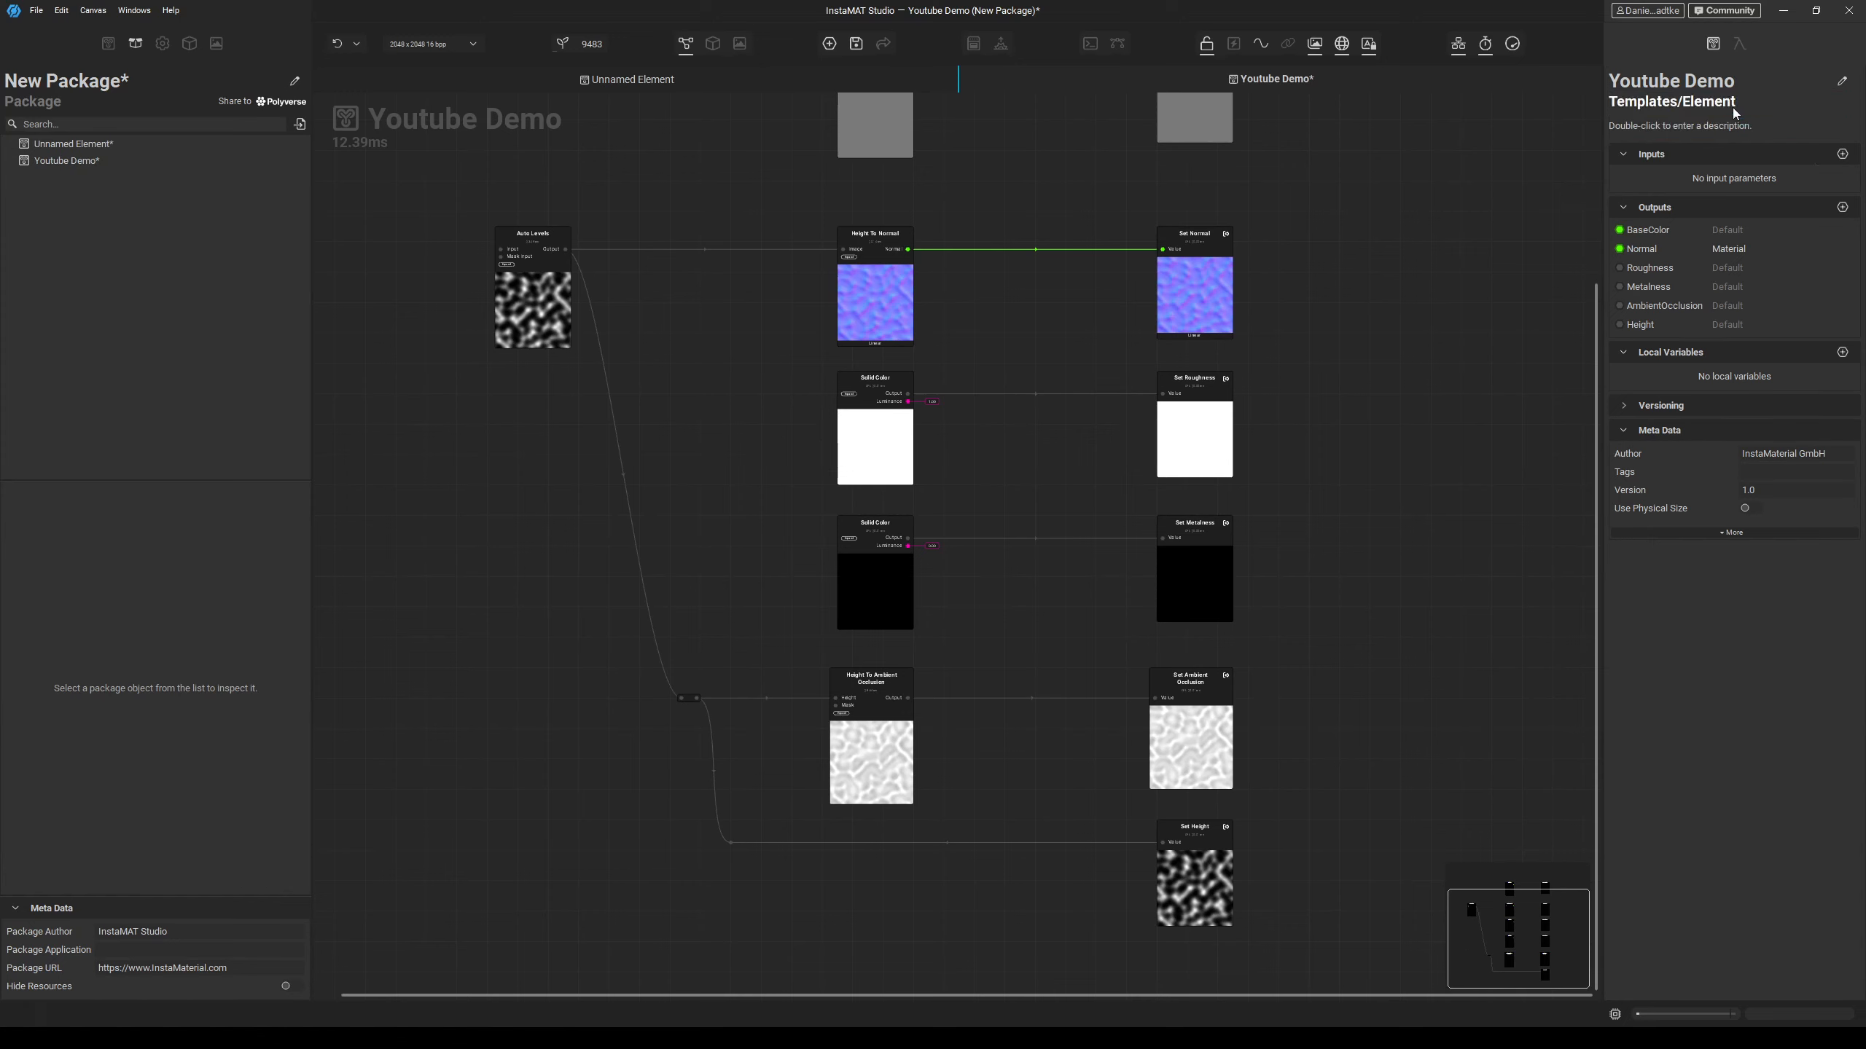